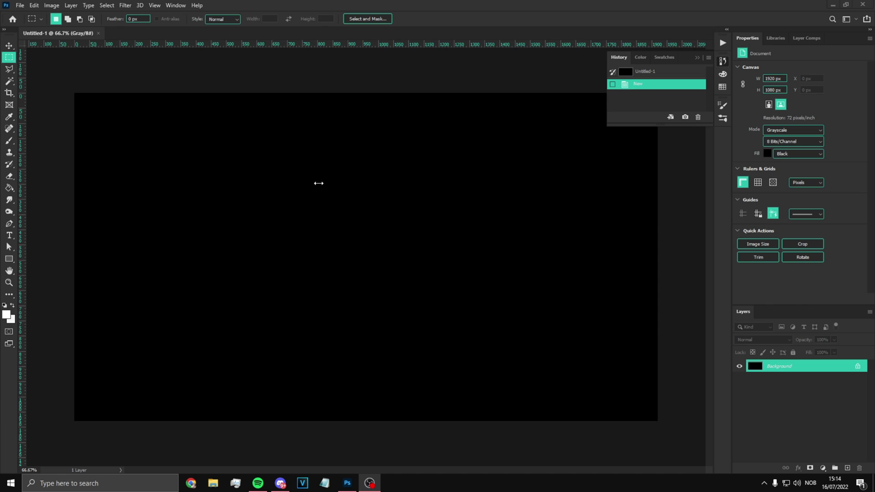
- Set the Horizontal Type tool's font to Killigrew Regular
scroll(327, 183, down, 8)
scroll(305, 219, up, 9)
scroll(307, 231, down, 3)
click(9, 234)
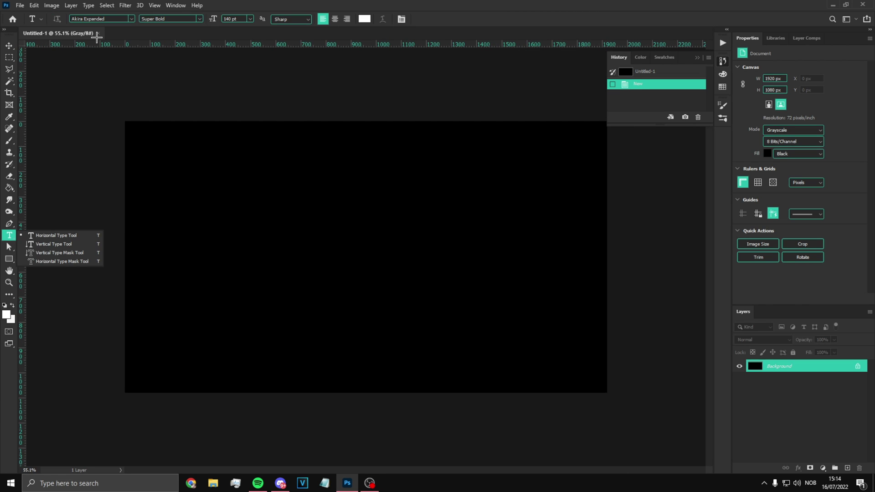
click(130, 19)
text(fac)
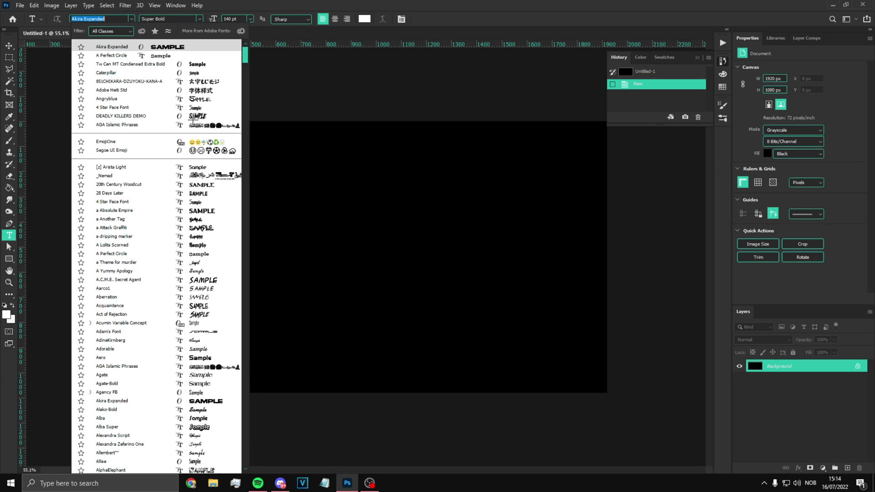
key(BackSpace)
key(BackSpace)
key(BackSpace)
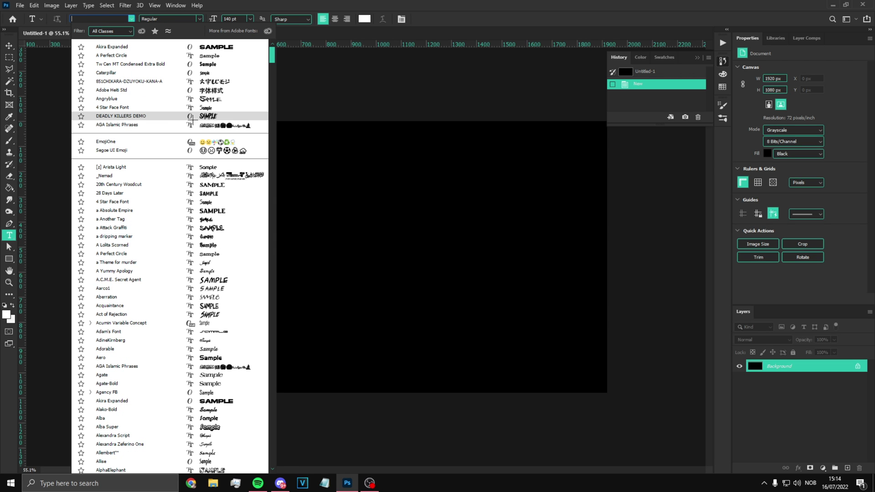
text(kil)
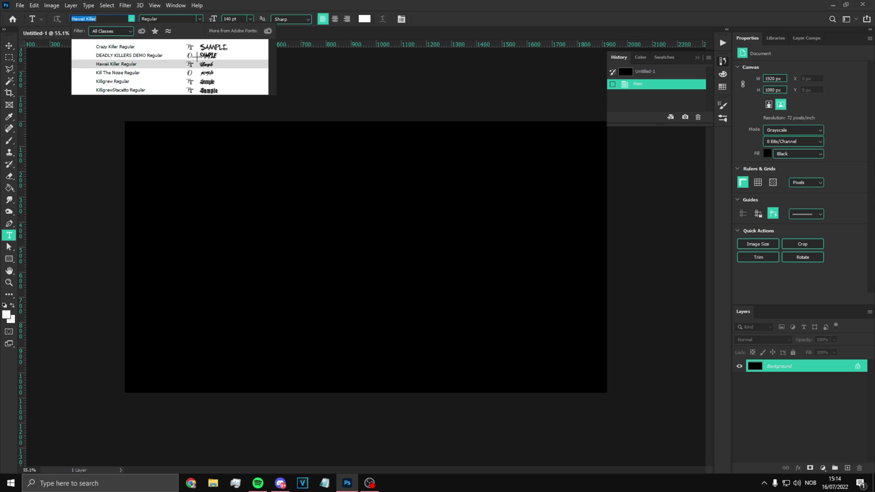
click(196, 81)
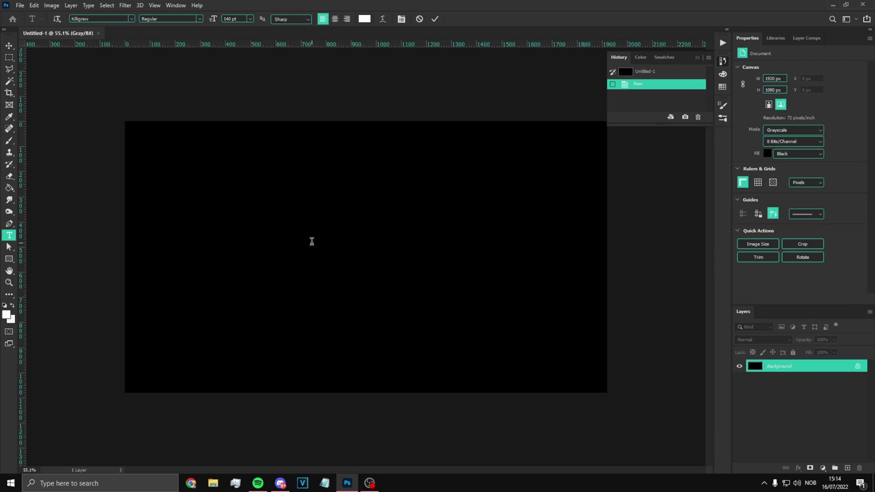
- Add the text "hi" to the canvas as a new type layer
click(312, 242)
text(hi)
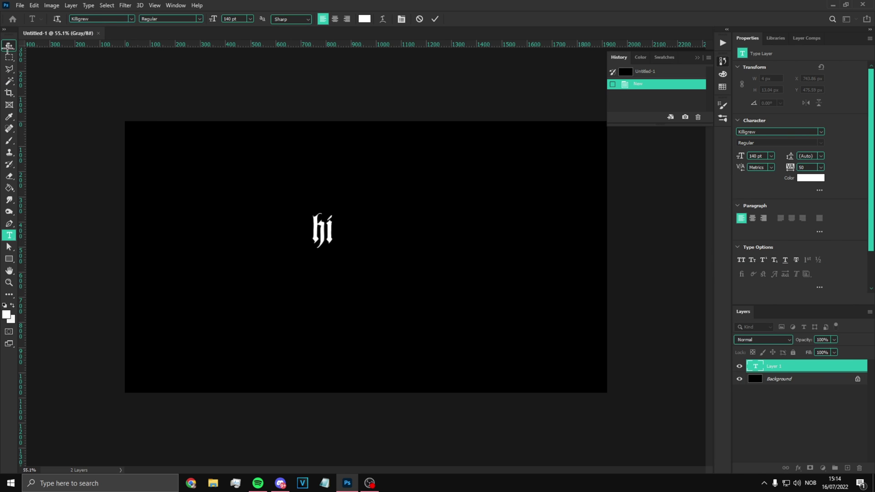
click(7, 48)
- Enlarge the "hi" text with Free Transform to about 376 pt and centre it on the canvas
key(ctrl+t)
drag(334, 251, 381, 283)
key(Return)
scroll(381, 279, down, 9)
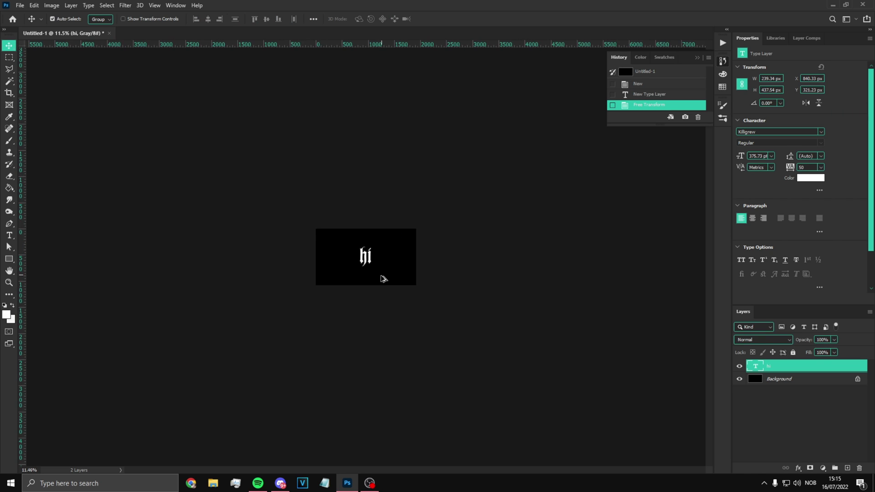
scroll(382, 278, up, 6)
- Scale the "hi" text up further to about 470 pt with Free Transform, keeping it centred
key(ctrl+t)
scroll(404, 309, down, 2)
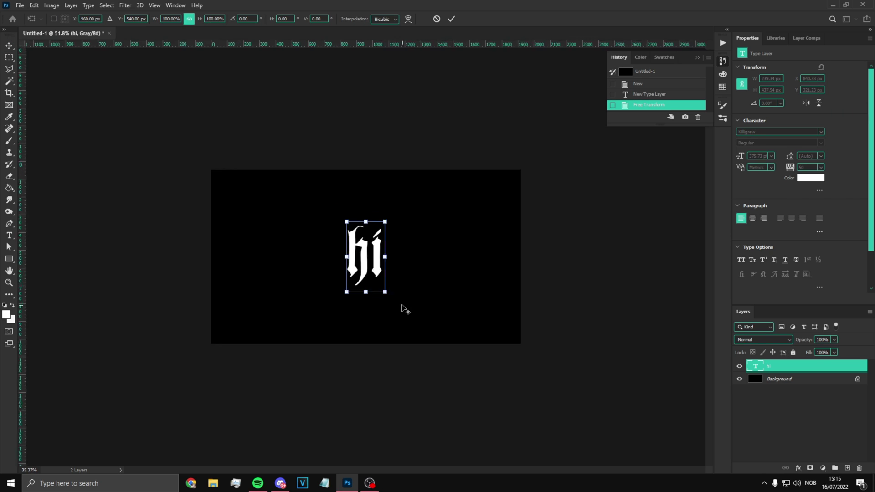
mouse_move(382, 289)
mouse_down()
mouse_move(393, 304)
mouse_move(387, 296)
mouse_up()
key(Return)
scroll(413, 273, up, 3)
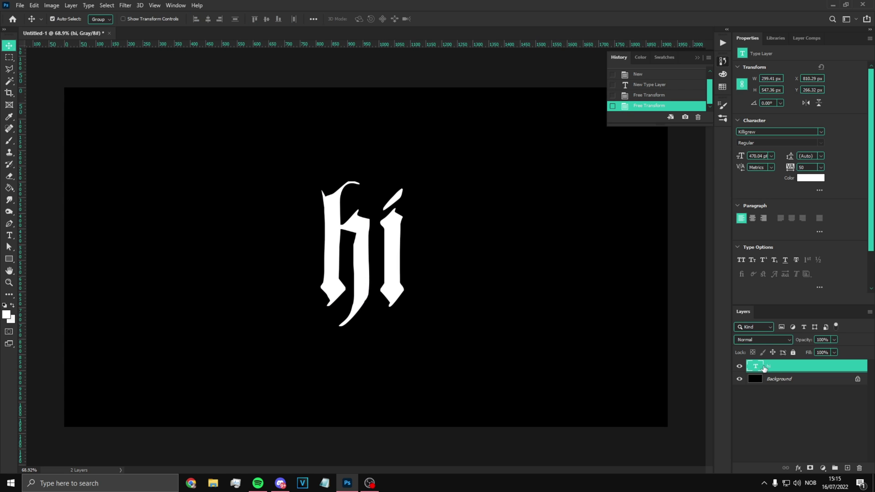
- Unlock the background layer and give it a very dark grey Color Overlay layer style
click(857, 379)
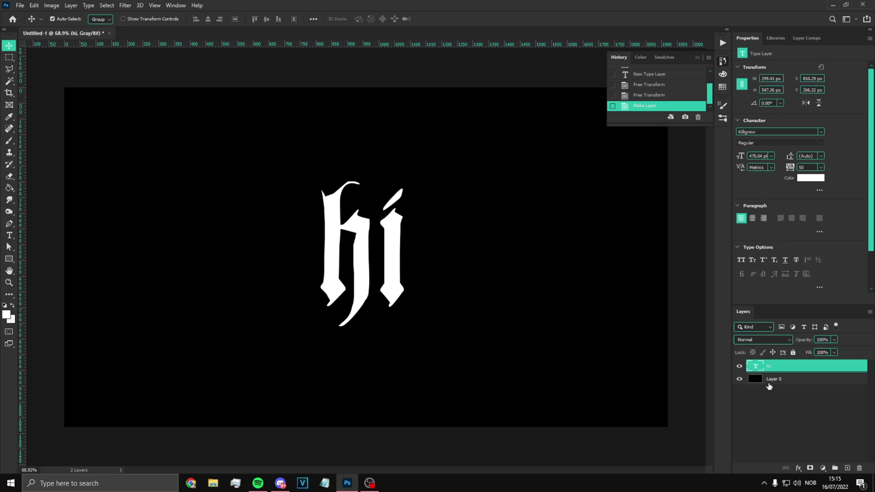
right_click(768, 379)
click(609, 123)
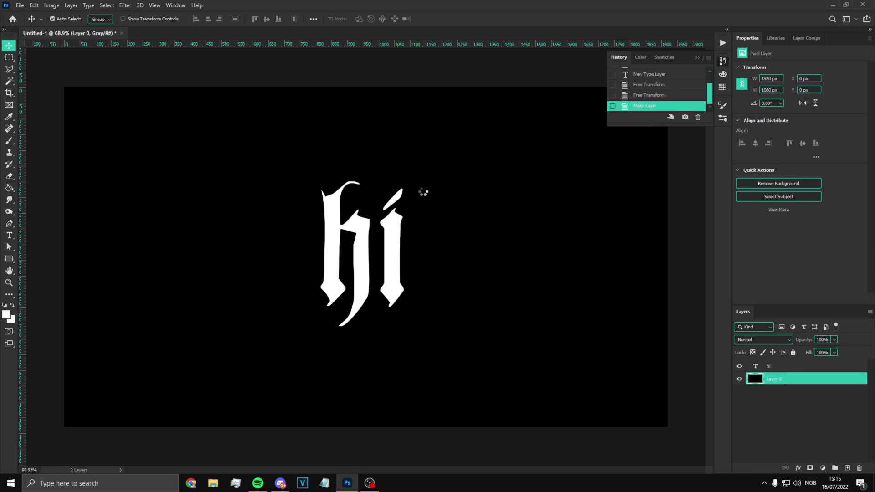
click(545, 352)
click(542, 340)
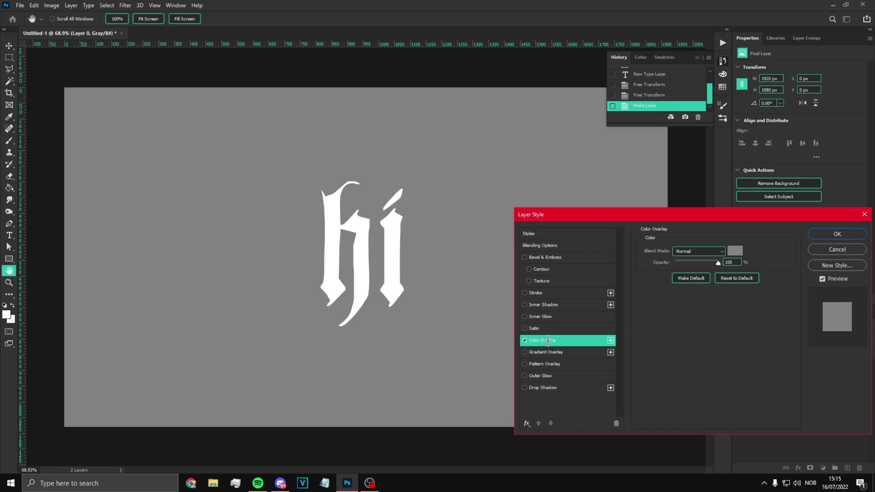
click(730, 250)
mouse_move(591, 323)
mouse_down()
mouse_move(559, 333)
mouse_move(570, 338)
mouse_up()
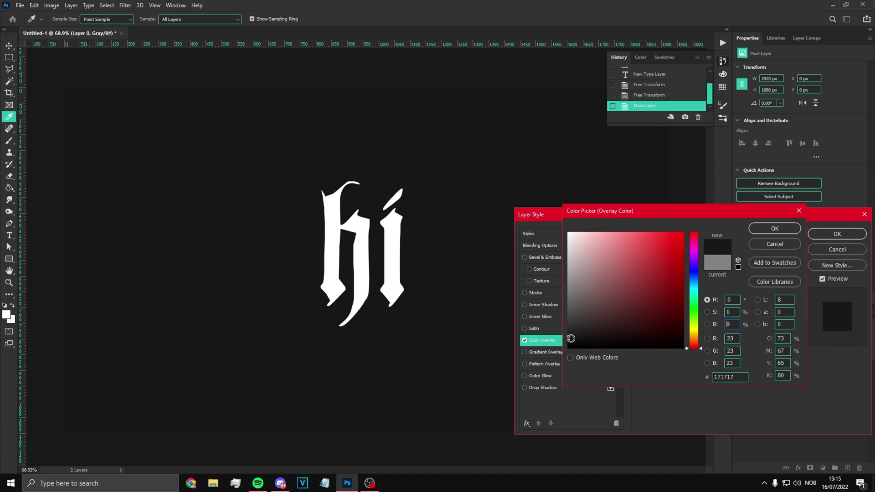
click(775, 228)
click(829, 235)
scroll(460, 257, down, 1)
scroll(446, 256, up, 2)
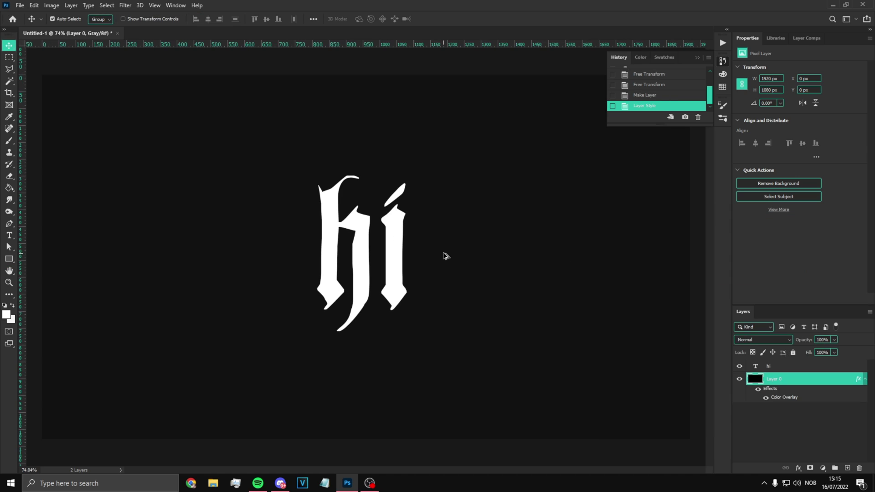
- Set the background layer's Color Overlay to pure black (000000)
right_click(778, 381)
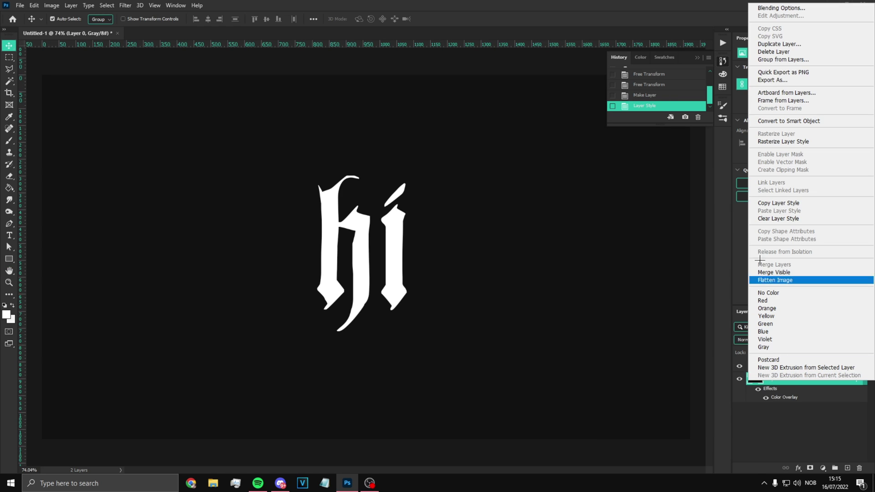
key(Escape)
double_click(811, 378)
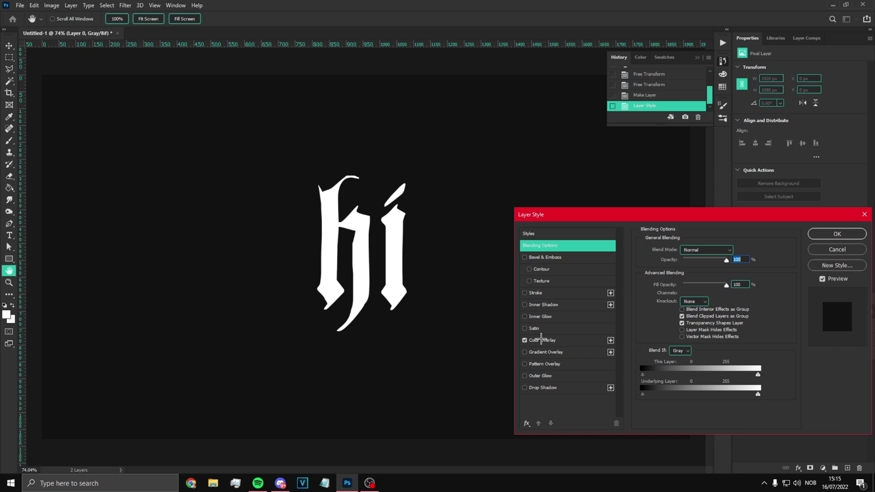
click(542, 340)
click(706, 250)
click(749, 250)
drag(586, 331, 565, 353)
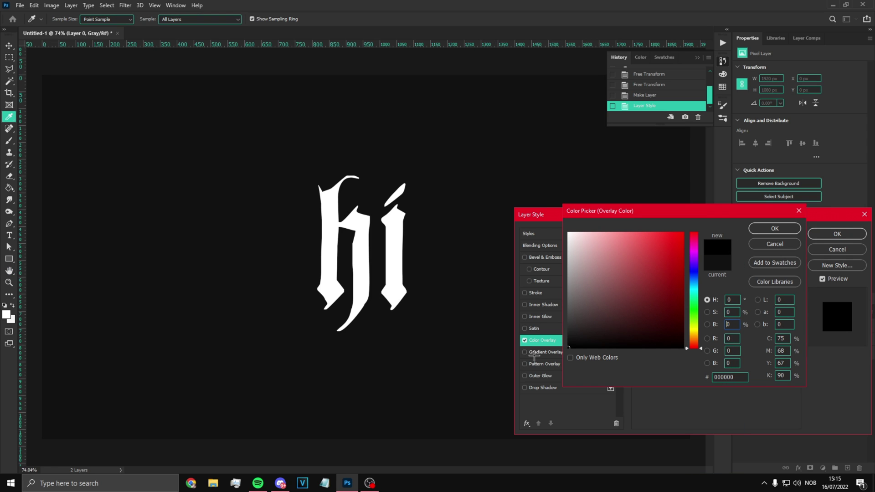
click(769, 228)
click(829, 234)
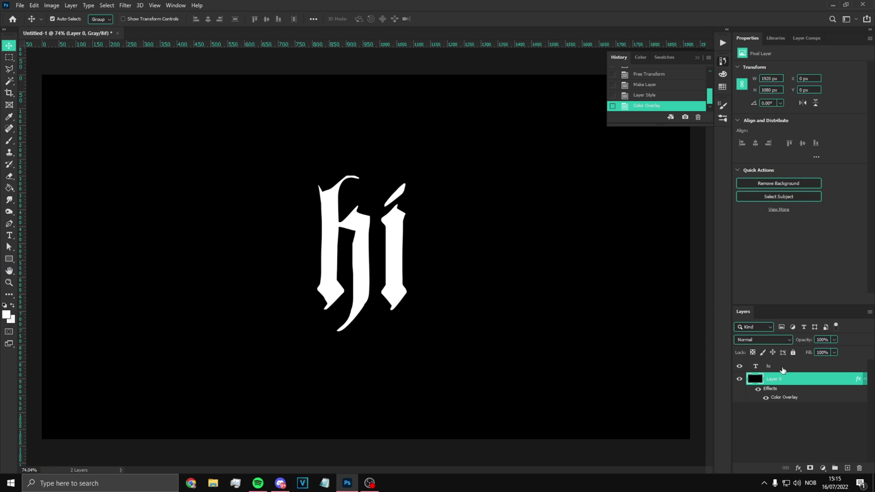
- Duplicate the "hi" text layer and convert the copy to a smart object
click(783, 369)
key(ctrl+j)
right_click(781, 367)
click(722, 172)
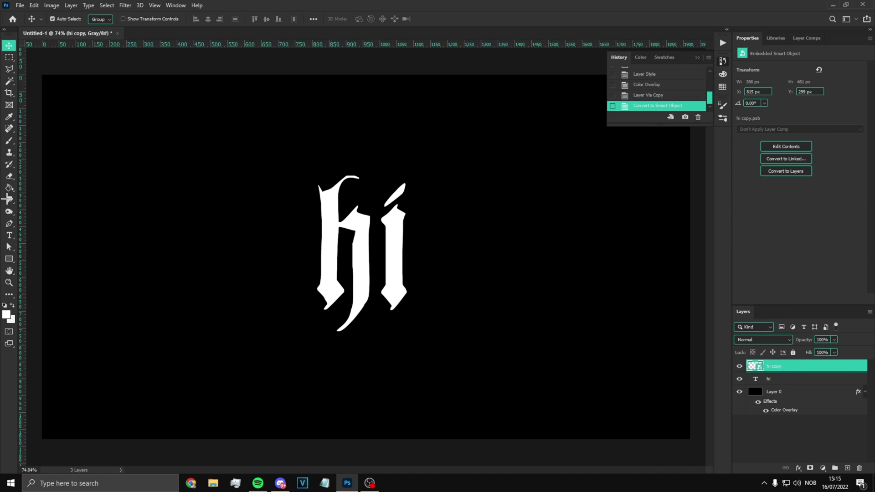
- Activate the Smudge tool and rasterize the "hi copy" layer for smudging
right_click(9, 199)
click(43, 197)
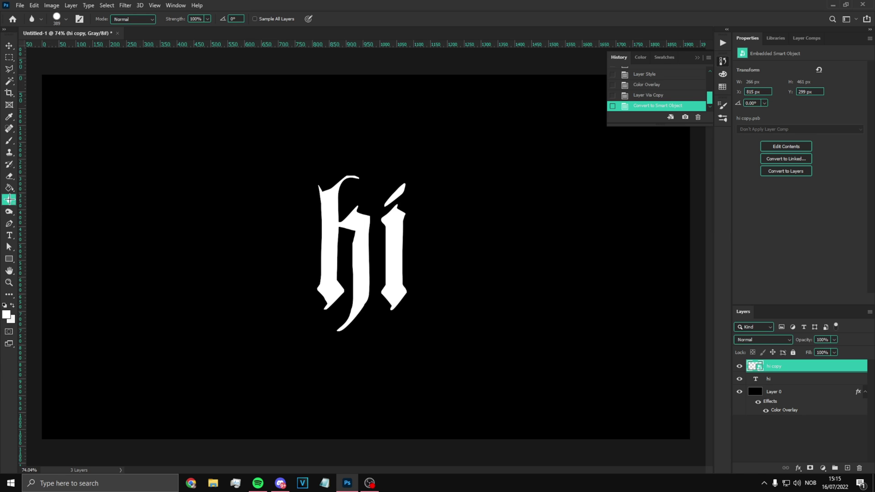
right_click(9, 199)
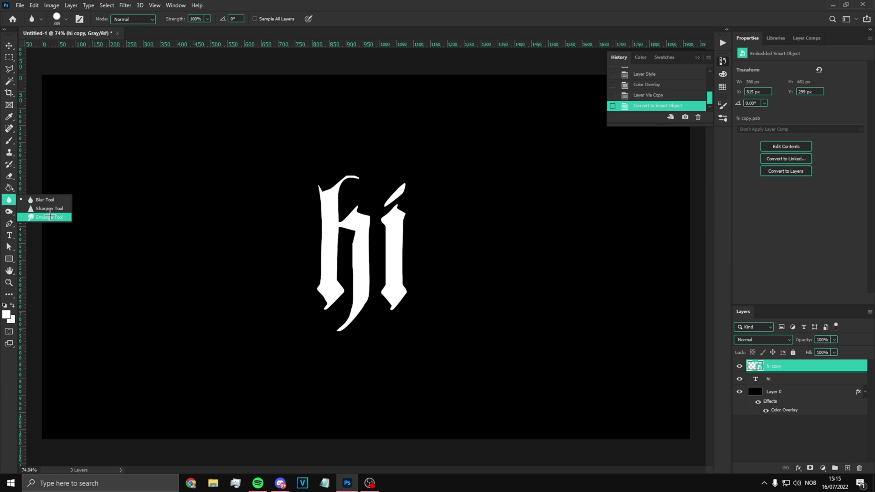
click(48, 217)
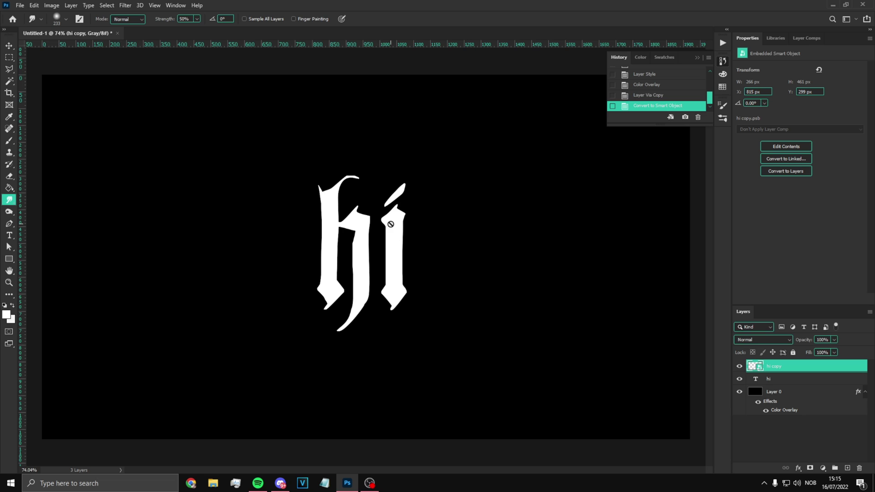
click(390, 225)
click(423, 186)
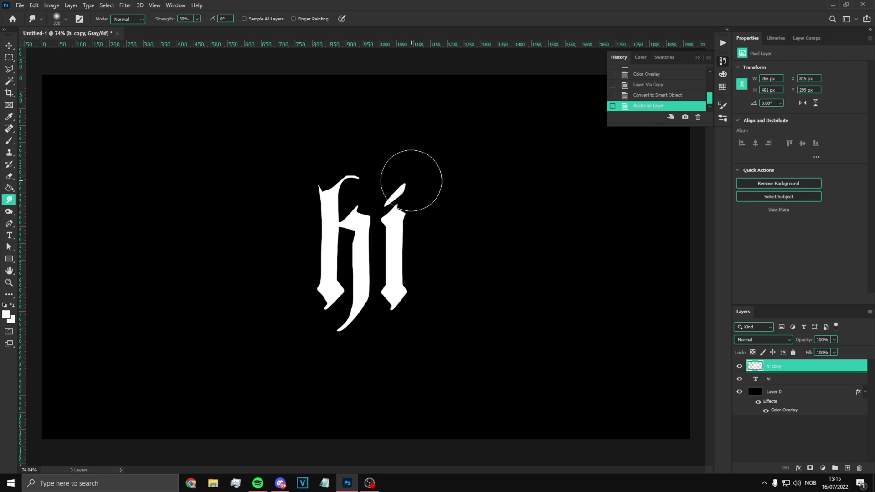
- Smudge the dot of the "i" with repeated strokes into a smoky streak rising up and to the right
drag(413, 176, 447, 143)
key(ctrl+z)
scroll(422, 175, down, 3)
drag(396, 199, 408, 171)
drag(396, 196, 416, 159)
drag(394, 195, 447, 175)
mouse_move(395, 194)
mouse_down()
mouse_move(466, 171)
mouse_move(429, 178)
mouse_move(452, 179)
mouse_move(424, 135)
mouse_up()
drag(402, 189, 442, 152)
mouse_move(399, 195)
mouse_down()
mouse_move(427, 166)
mouse_move(426, 179)
mouse_move(428, 129)
mouse_up()
- Undo the last smudge strokes above the "i" and pull its streak up toward the canvas's upper edge
key(ctrl+z)
key(ctrl+z)
key(ctrl+z)
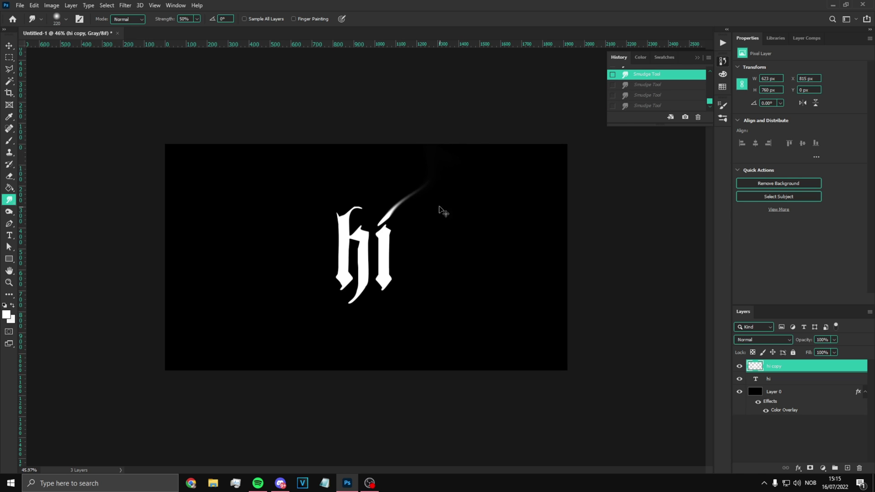
drag(411, 189, 419, 142)
scroll(365, 187, down, 5)
scroll(379, 191, up, 6)
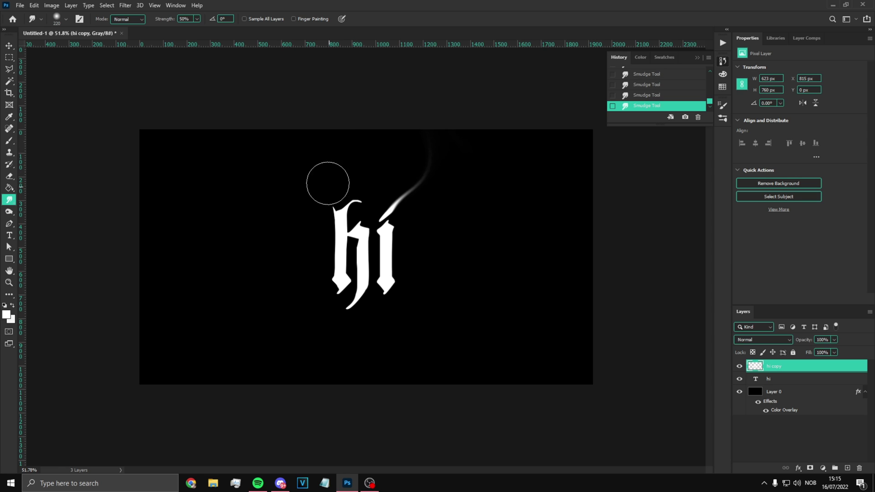
- Smudge the upper-left tip of the "h" into a streak rising up and to the left
mouse_move(339, 208)
mouse_down()
mouse_move(299, 156)
mouse_move(278, 147)
mouse_up()
drag(319, 187, 274, 165)
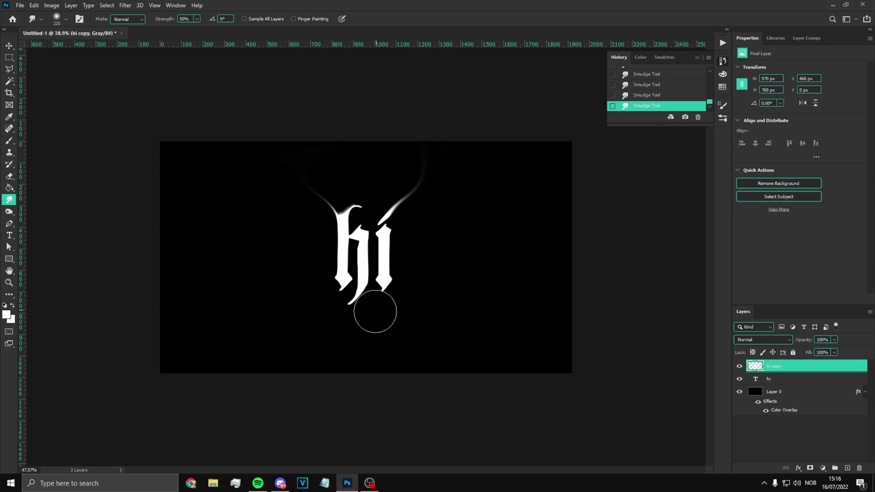
scroll(371, 315, up, 2)
mouse_move(354, 327)
mouse_down()
mouse_move(341, 344)
mouse_move(344, 336)
mouse_move(289, 339)
mouse_move(298, 353)
mouse_move(328, 342)
mouse_move(252, 342)
mouse_move(257, 393)
mouse_move(254, 364)
mouse_move(375, 436)
mouse_up()
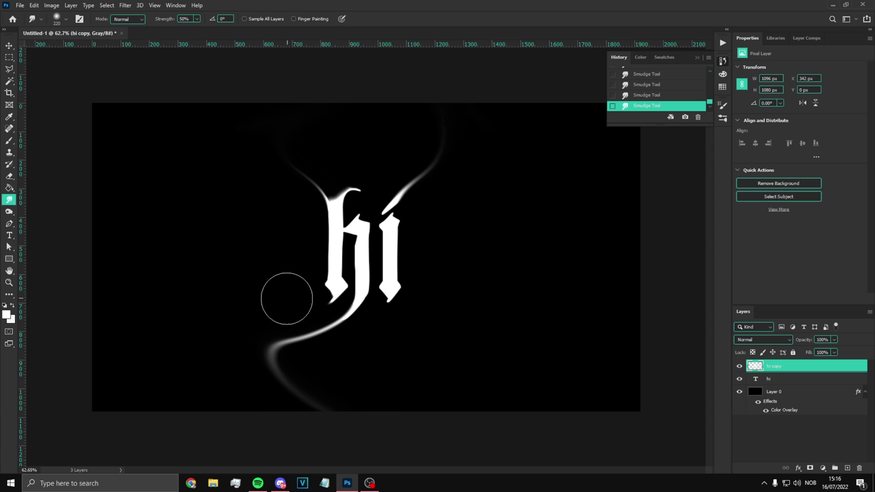
mouse_move(335, 284)
mouse_down()
mouse_move(291, 301)
mouse_move(171, 307)
mouse_up()
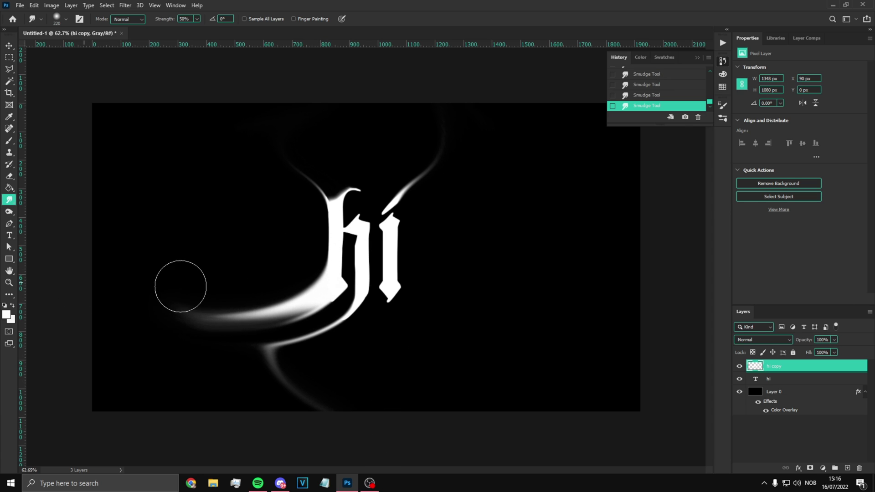
key(ctrl+z)
key(ctrl+z)
key(ctrl+z)
key(ctrl+z)
key(ctrl+z)
key(ctrl+z)
key(ctrl+z)
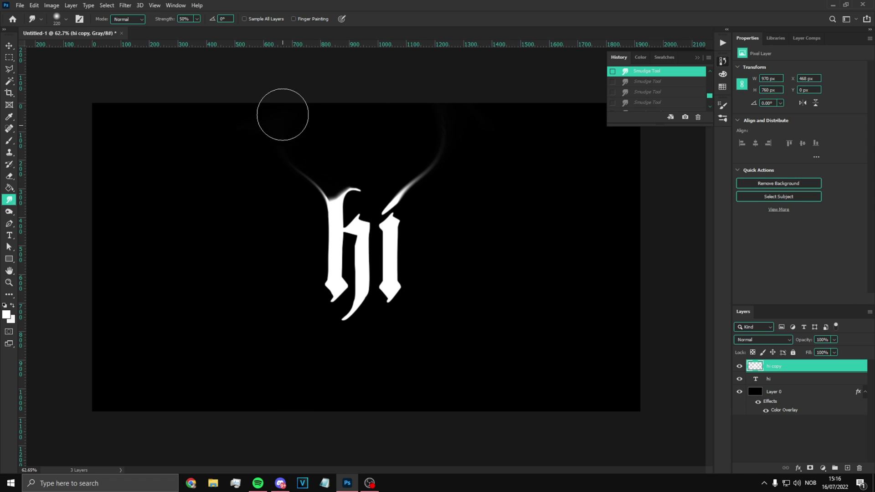
- Strengthen the smoky streak above the "h", soften the letter's top hook, and undo the surplus smudges
drag(284, 107, 325, 126)
mouse_move(362, 160)
mouse_down()
mouse_move(359, 151)
mouse_move(387, 158)
mouse_up()
key(ctrl+z)
key(ctrl+z)
key(ctrl+z)
key(ctrl+z)
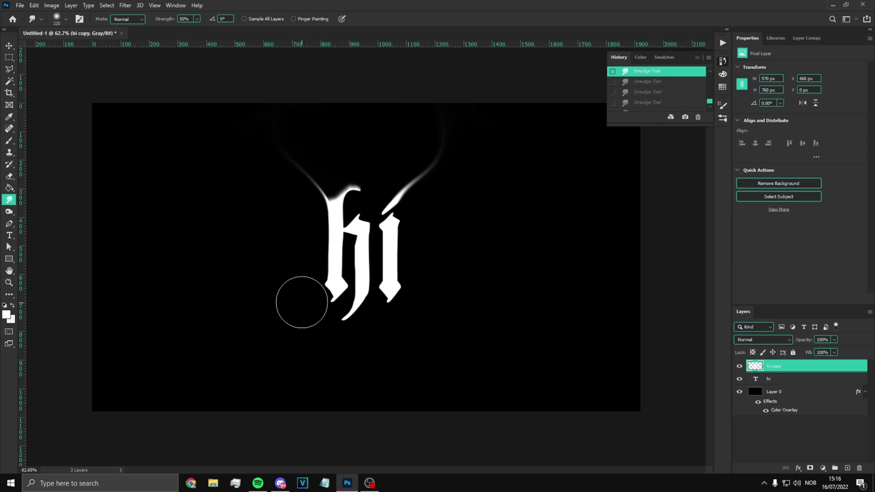
drag(331, 311, 286, 345)
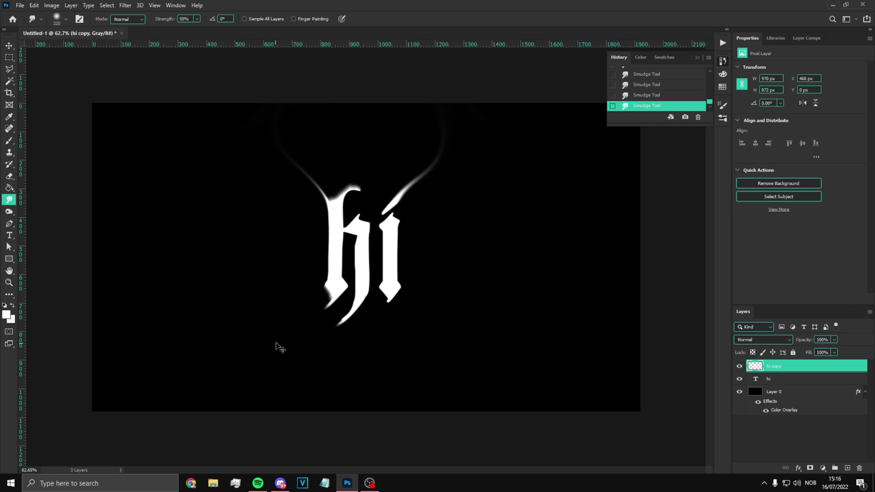
key(ctrl+z)
mouse_move(337, 314)
mouse_down()
mouse_move(275, 333)
mouse_move(252, 329)
mouse_up()
key(ctrl+z)
key(ctrl+z)
key(ctrl+z)
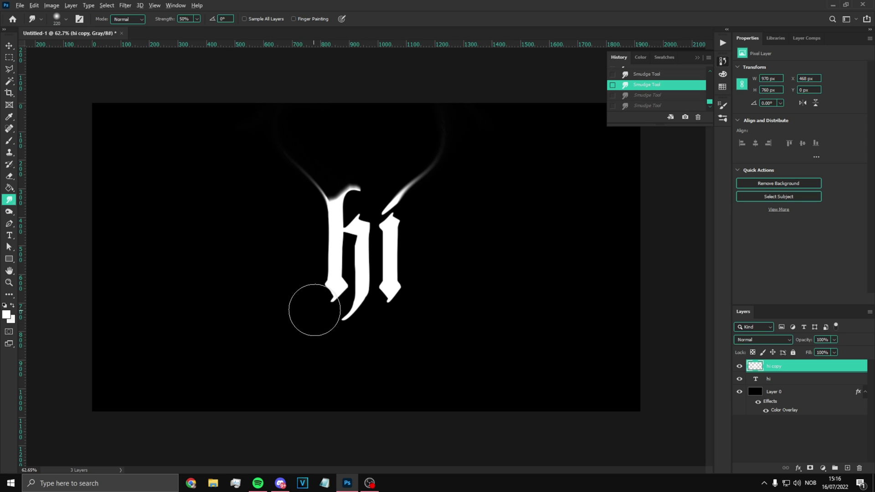
- Smudge the left foot of the "h" into a curved downward streak and undo the smudges on its tail
mouse_move(316, 308)
mouse_down()
mouse_move(309, 299)
mouse_move(280, 327)
mouse_move(301, 324)
mouse_move(292, 355)
mouse_up()
mouse_move(343, 327)
mouse_down()
mouse_move(309, 357)
mouse_move(326, 341)
mouse_move(296, 350)
mouse_move(260, 384)
mouse_up()
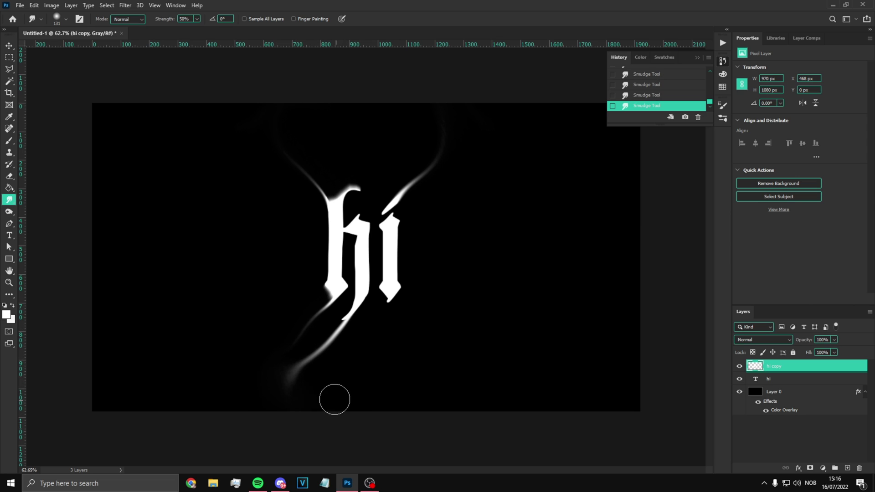
key(ctrl+z)
key(ctrl+z)
key(ctrl+z)
key(ctrl+z)
- Smudge the tail of the "h" and the foot of the "i" into curved streaks toward the canvas's lower edge
mouse_move(339, 341)
mouse_down()
mouse_move(345, 370)
mouse_move(329, 373)
mouse_move(377, 385)
mouse_move(362, 410)
mouse_up()
mouse_move(393, 295)
mouse_down()
mouse_move(406, 354)
mouse_move(371, 377)
mouse_move(393, 387)
mouse_up()
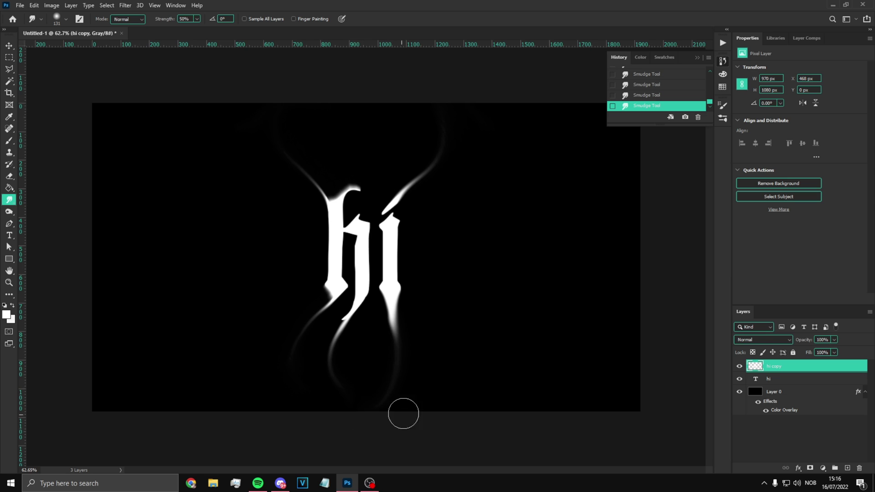
scroll(412, 404, down, 2)
scroll(400, 289, up, 5)
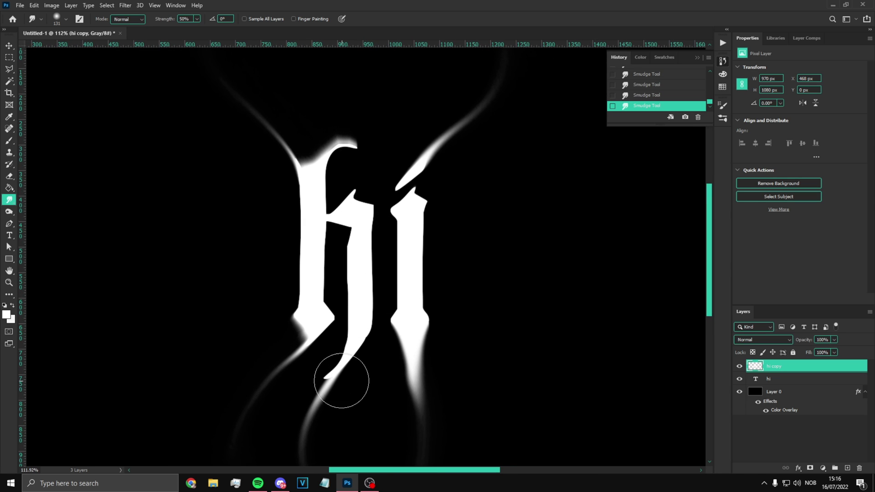
- Smudge the tail of the "h" smoother and reshape the smoky streaks above the "i" and the "h"
mouse_move(343, 378)
mouse_down()
mouse_move(322, 392)
mouse_move(332, 369)
mouse_move(311, 375)
mouse_up()
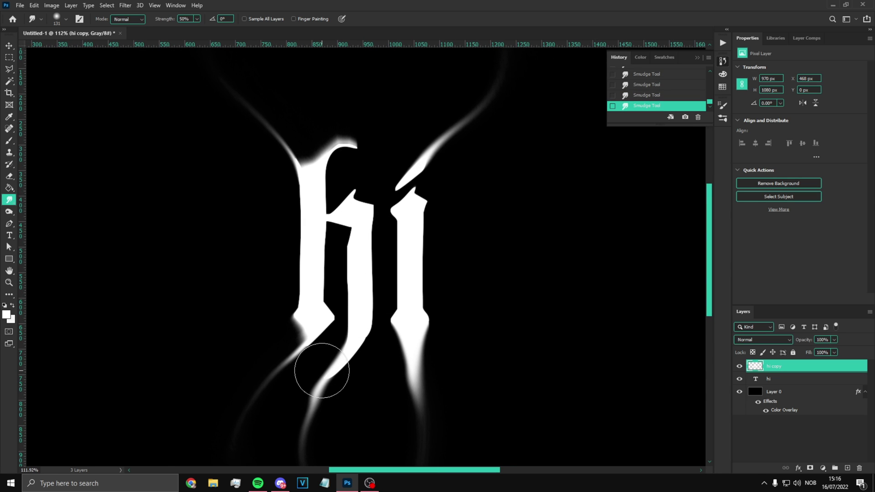
scroll(442, 378, down, 3)
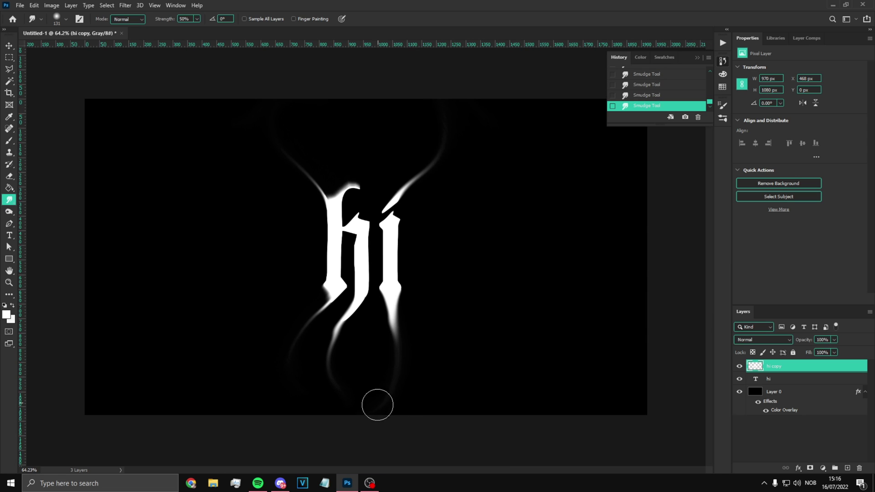
mouse_move(402, 186)
mouse_down()
mouse_move(474, 158)
mouse_move(430, 135)
mouse_up()
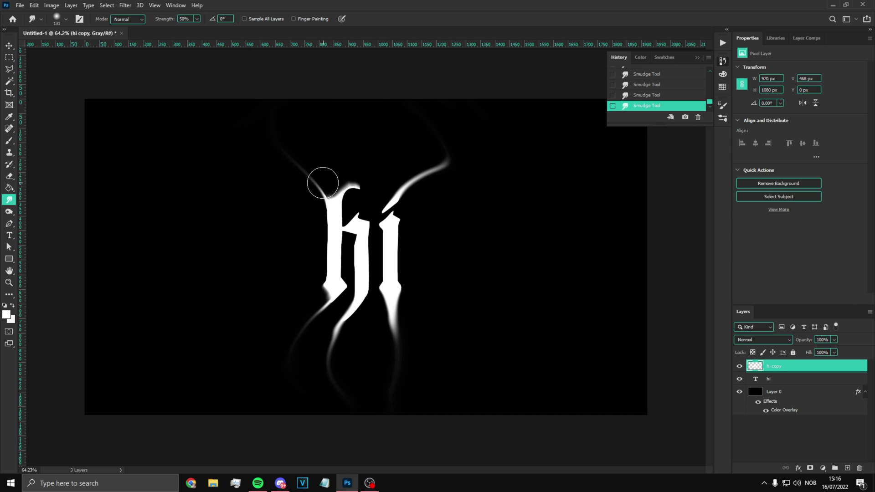
mouse_move(321, 183)
mouse_down()
mouse_move(284, 143)
mouse_move(304, 163)
mouse_move(319, 130)
mouse_up()
scroll(410, 214, up, 1)
scroll(363, 224, up, 3)
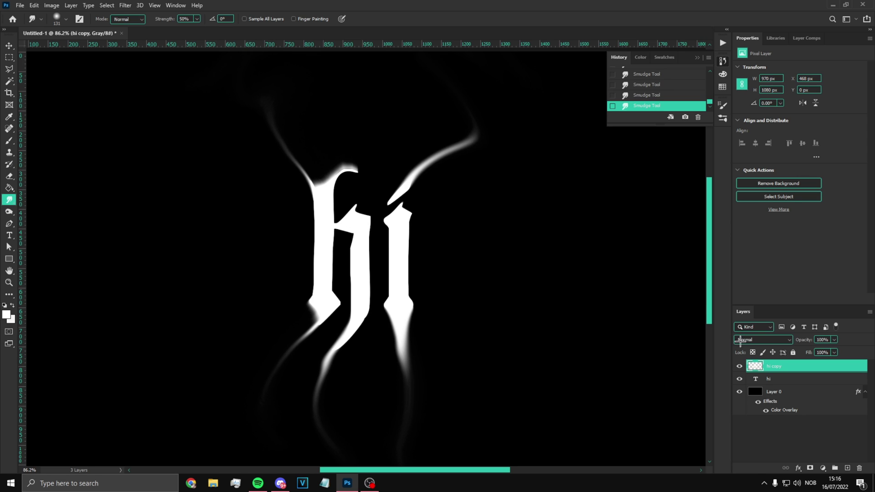
- Duplicate the smudged "hi copy" layer and open the blending options of the duplicate
key(ctrl+j)
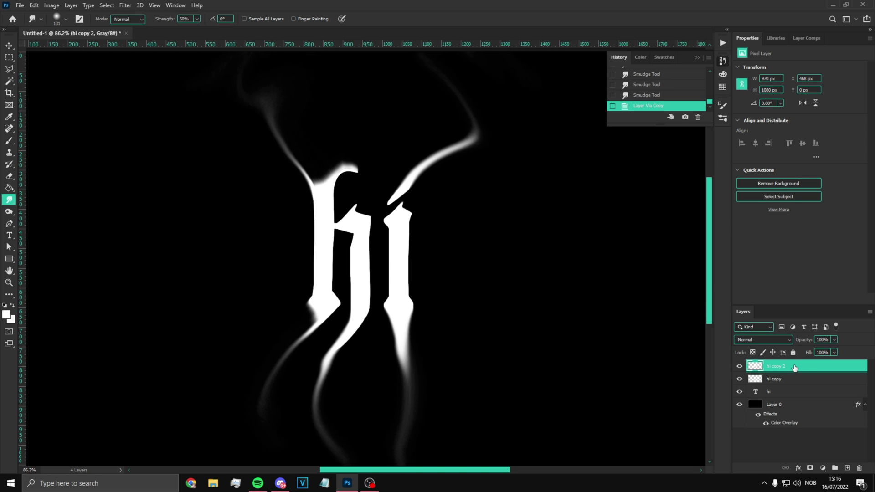
double_click(797, 369)
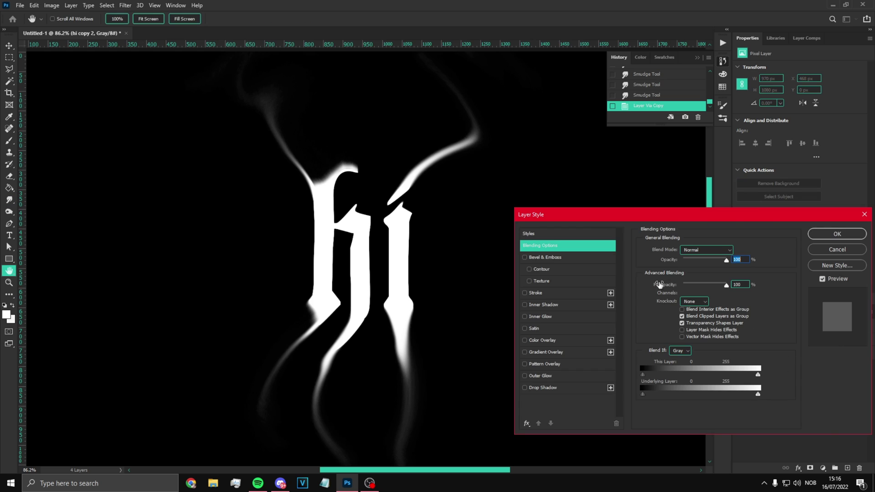
drag(625, 214, 572, 213)
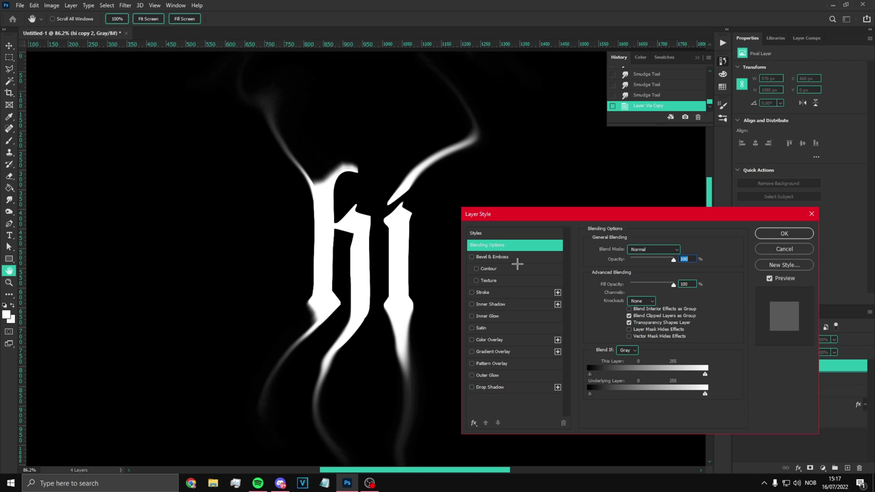
click(495, 256)
click(471, 257)
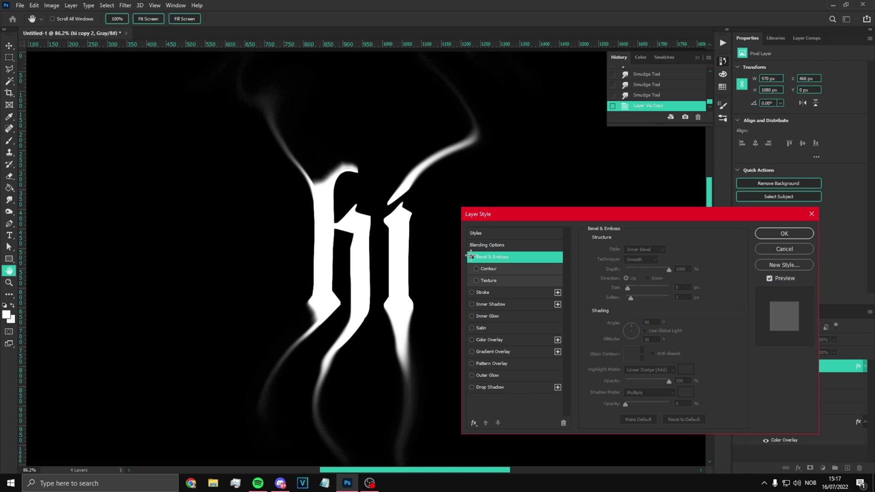
click(476, 245)
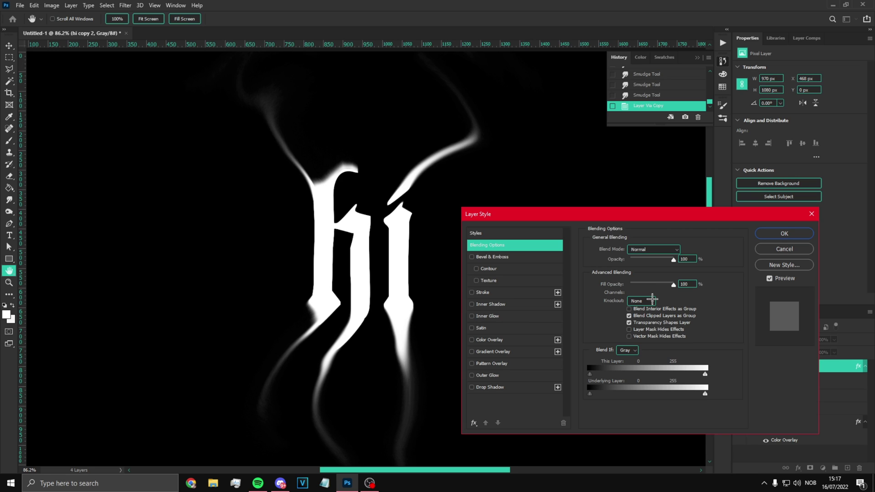
drag(660, 215, 507, 193)
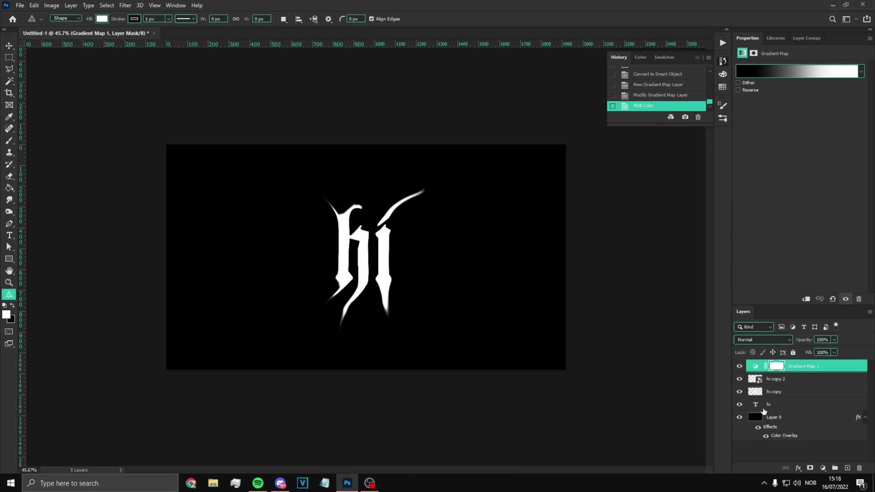
- Delete the Gradient Map adjustment layer above "hi copy 2"
click(739, 367)
right_click(790, 381)
click(722, 84)
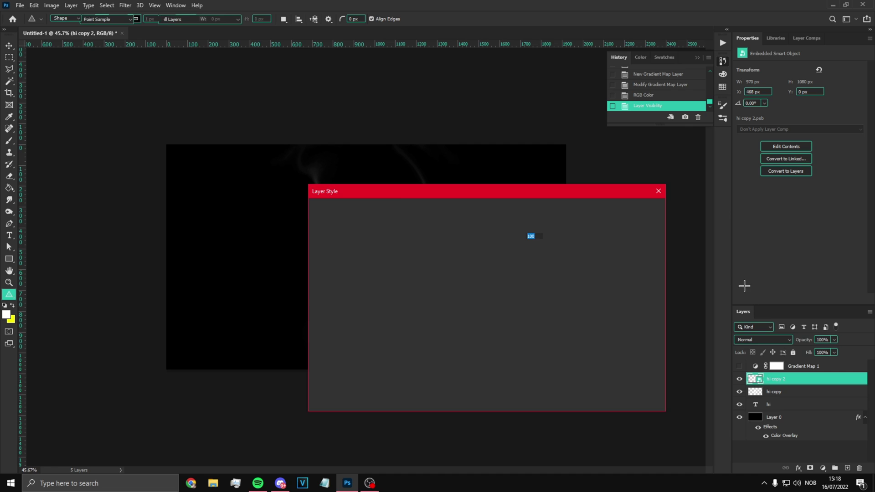
key(Escape)
click(804, 370)
key(Delete)
key(Delete)
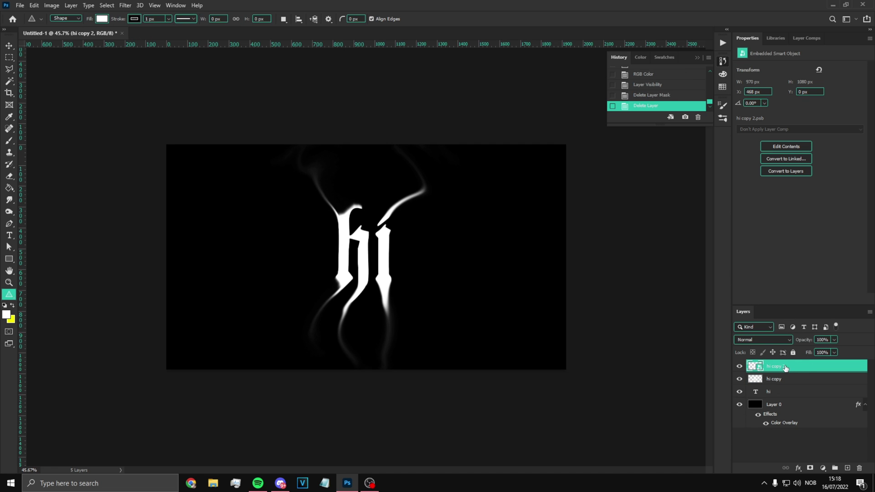
- Turn off the R channel in the blending options of "hi copy 2"
right_click(785, 367)
click(694, 86)
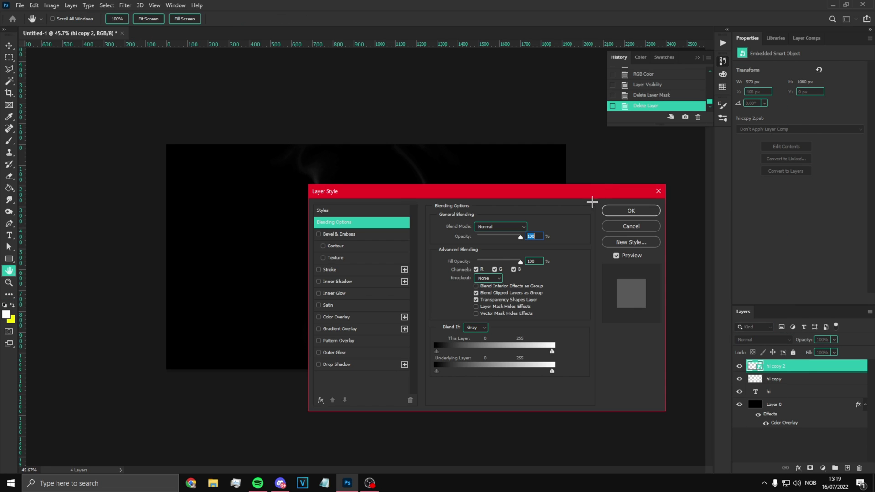
drag(470, 191, 578, 183)
click(585, 262)
click(739, 203)
scroll(426, 218, up, 3)
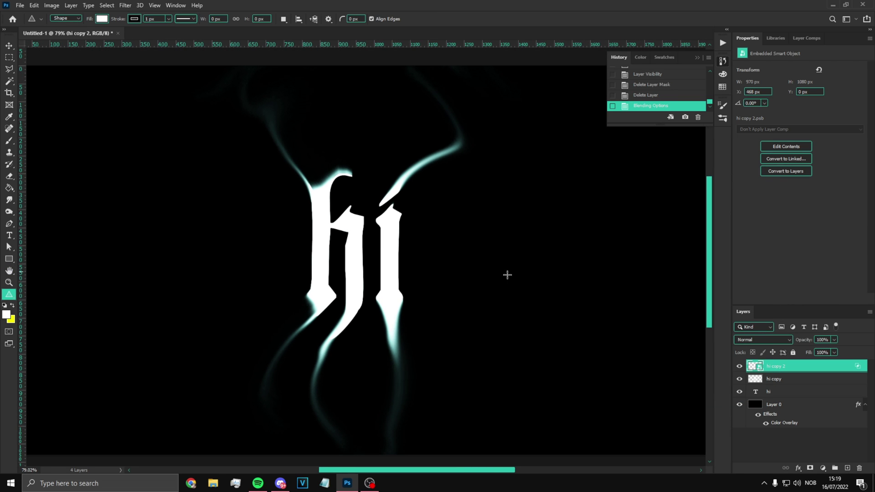
- Duplicate "hi copy 2" and turn off the G channel on the duplicate so it uses only B
key(ctrl+j)
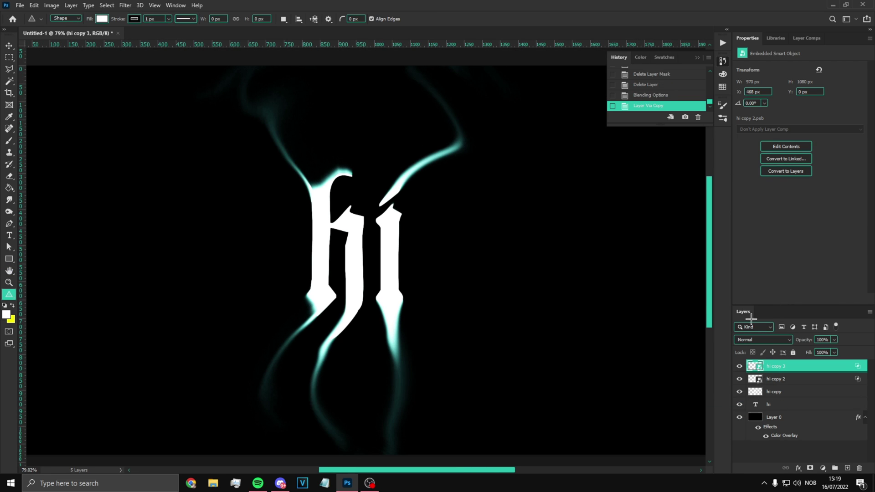
right_click(803, 367)
click(721, 86)
click(603, 262)
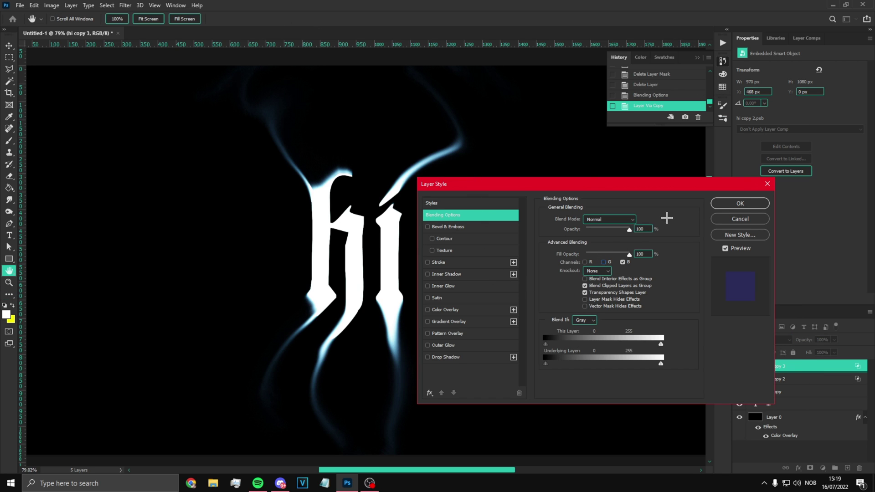
click(751, 204)
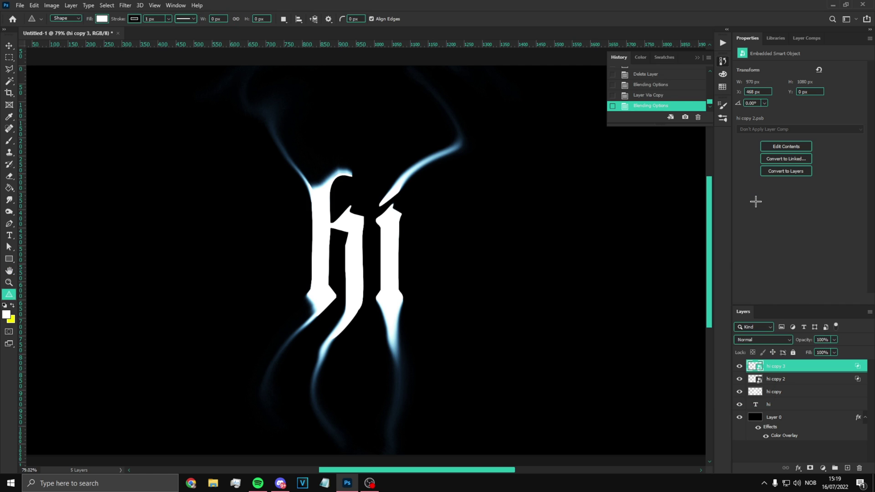
- Duplicate "hi copy 3" and set the duplicate's blending channels to R only
key(ctrl+j)
right_click(795, 369)
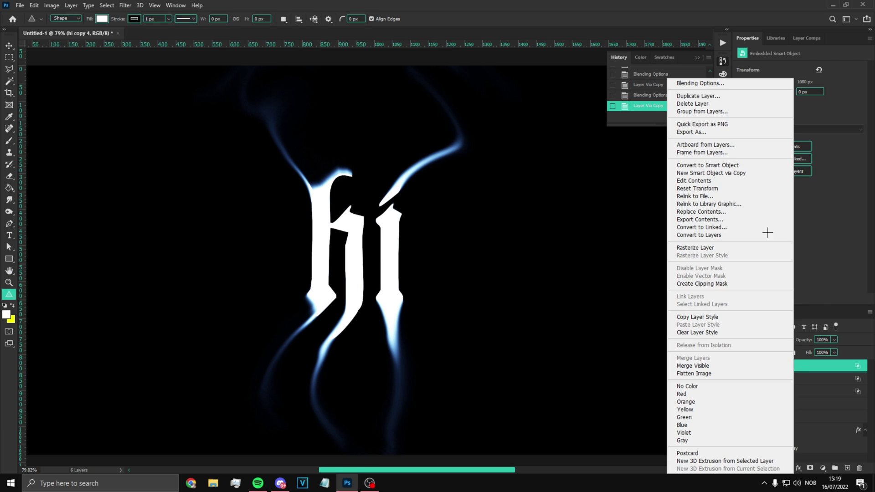
click(720, 86)
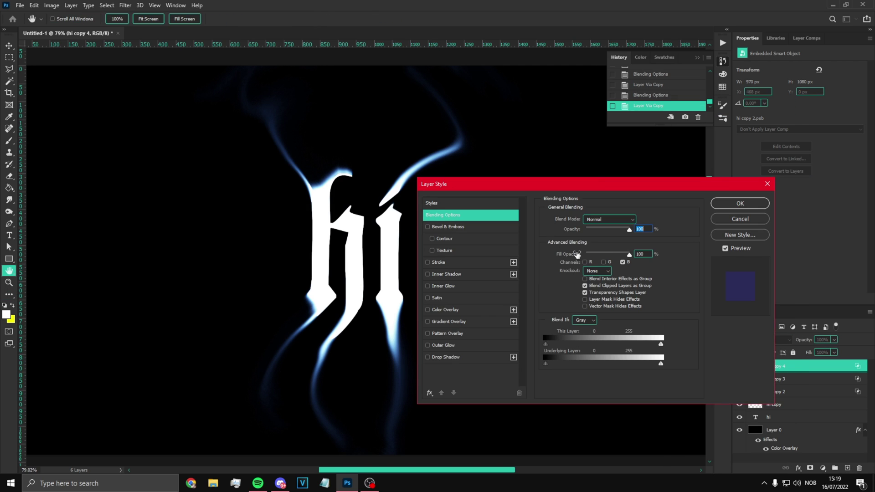
click(584, 262)
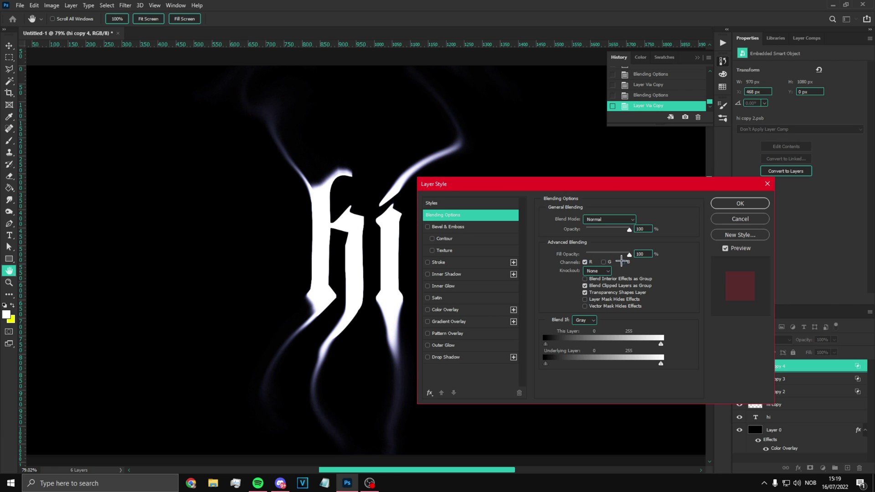
click(740, 203)
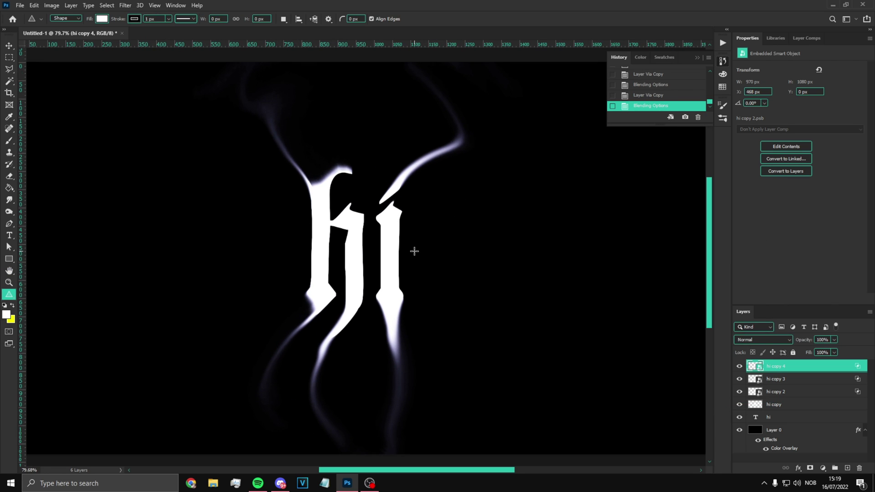
- Free Transform the red-channel layer "hi copy 4" about 4 px to the right
key(ctrl+t)
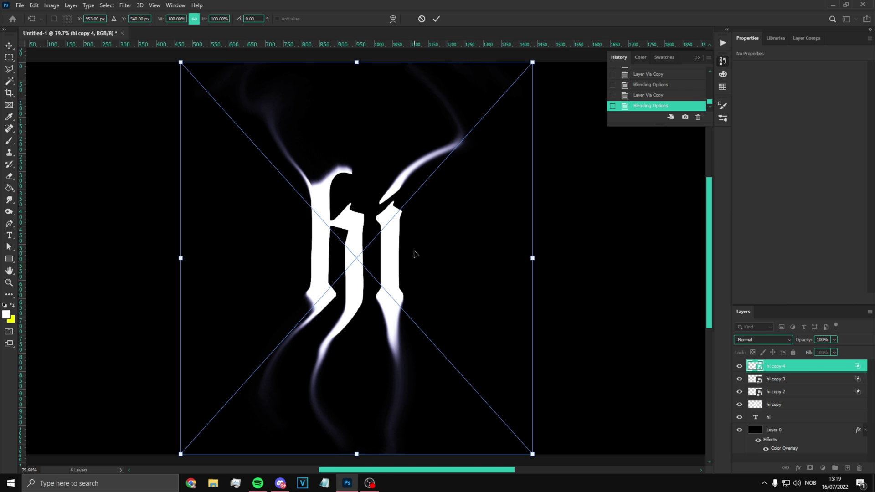
key(Right)
key(Right)
key(Right)
key(Right)
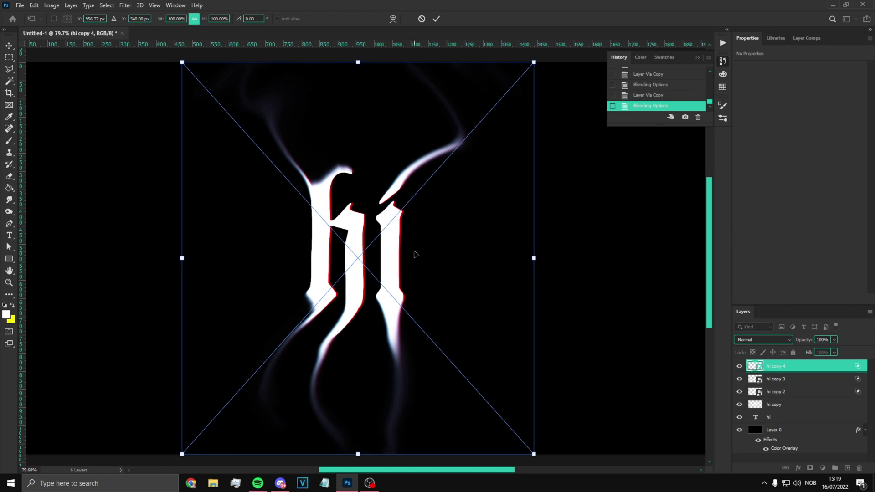
key(Left)
key(Return)
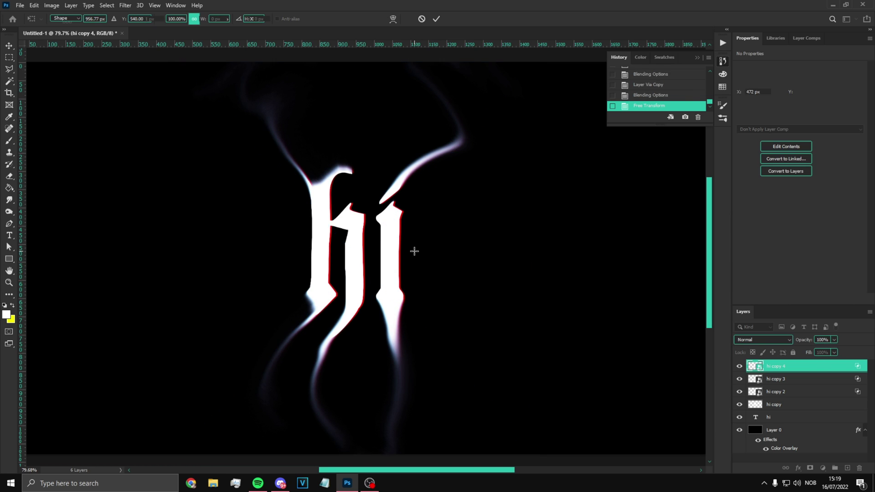
key(u)
- Free Transform the blue-channel layer "hi copy 3" about 2.5 px to the right
click(781, 380)
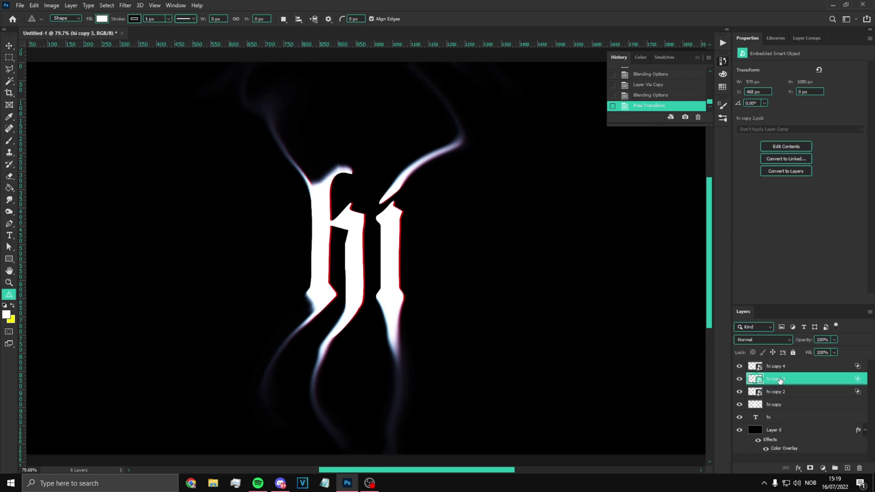
key(ctrl+t)
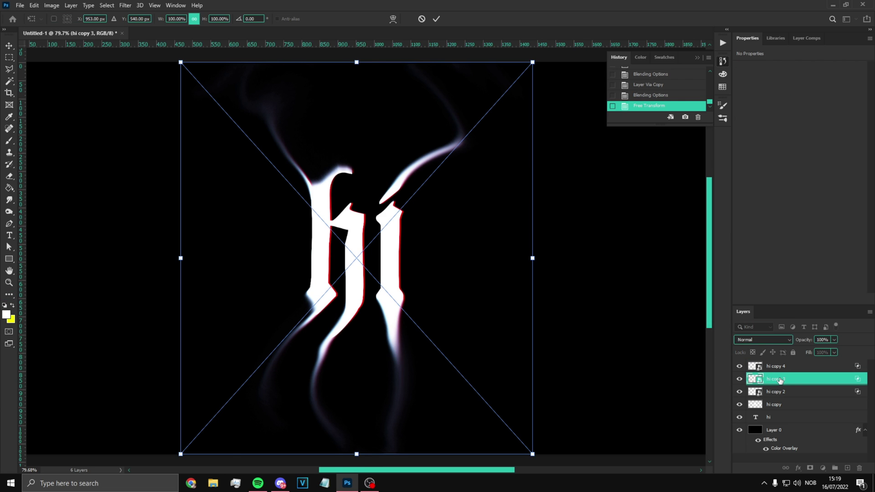
key(Right)
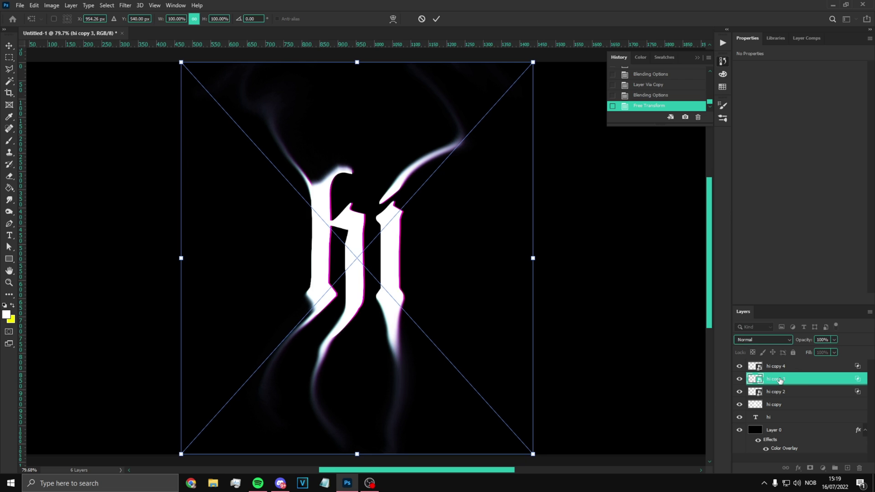
key(Right)
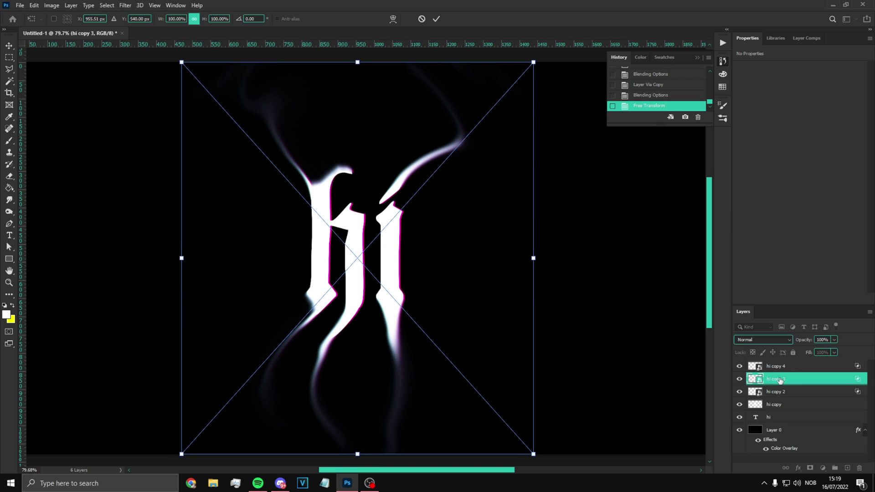
key(Return)
key(u)
- Free Transform the "hi copy 2" layer about 1 px to the right and 2 px down
click(797, 393)
key(ctrl+t)
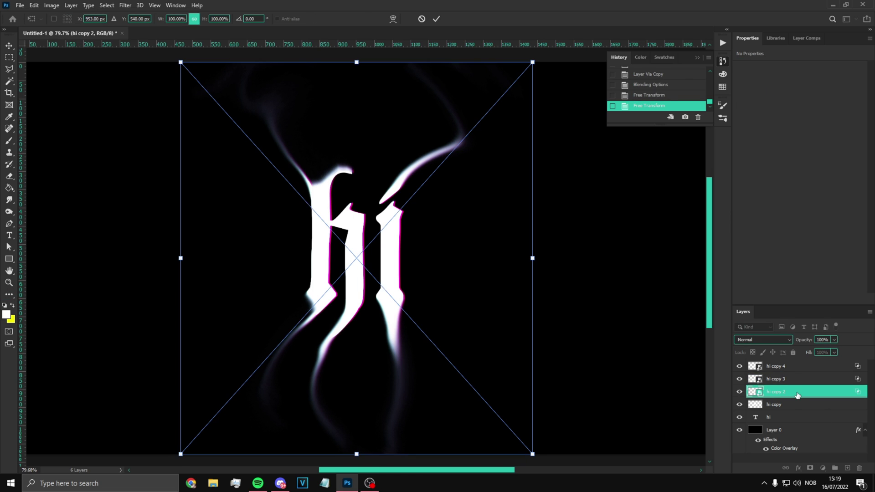
key(Return)
scroll(407, 201, down, 1)
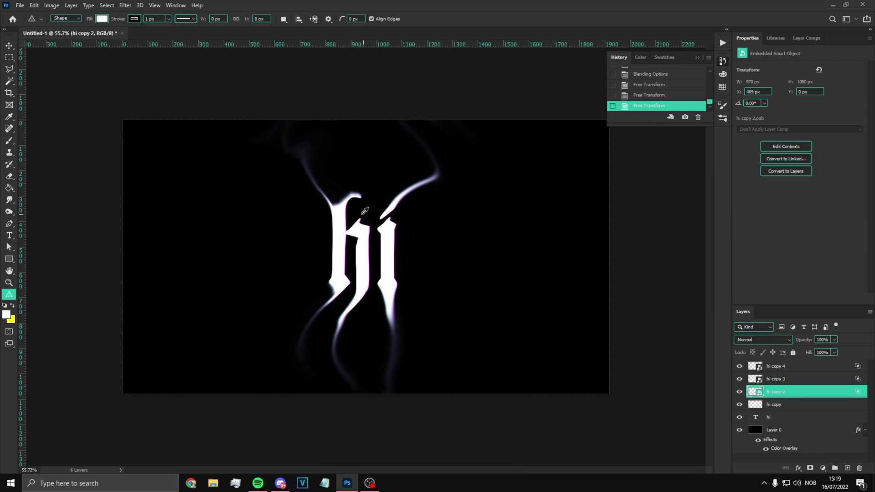
scroll(377, 206, up, 3)
key(ctrl+t)
key(Down)
key(Down)
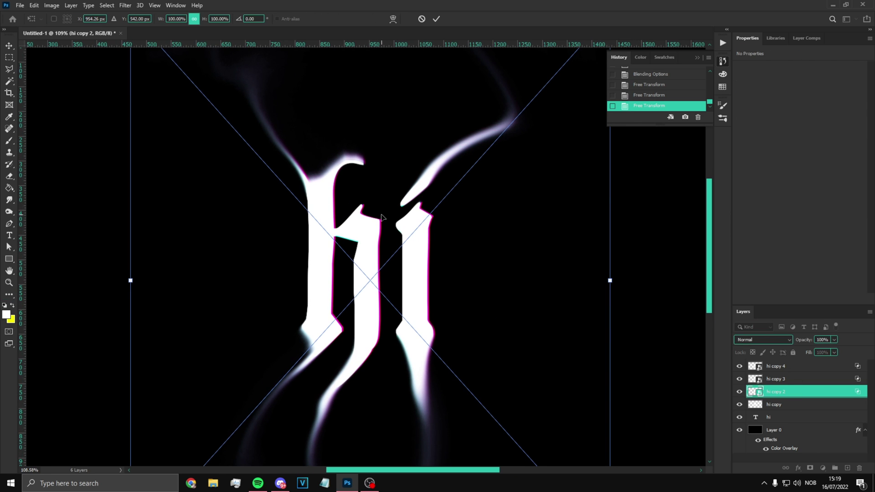
key(Return)
key(Return)
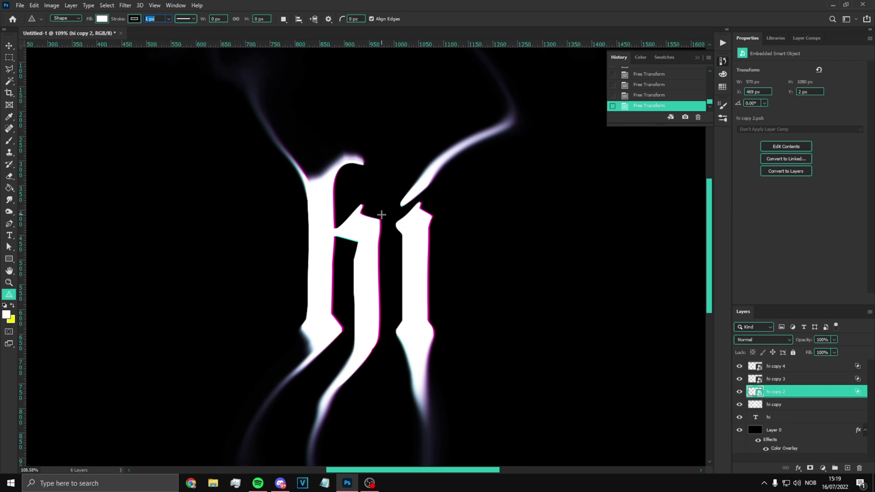
- Hide "hi copy 2", "hi copy 3" and "hi copy 4", and add a Gradient Map adjustment layer above "hi copy"
click(9, 283)
right_click(258, 266)
click(290, 272)
scroll(282, 237, up, 3)
alt+click(282, 237)
drag(740, 394, 740, 367)
click(798, 405)
click(739, 404)
click(739, 404)
click(823, 467)
click(824, 454)
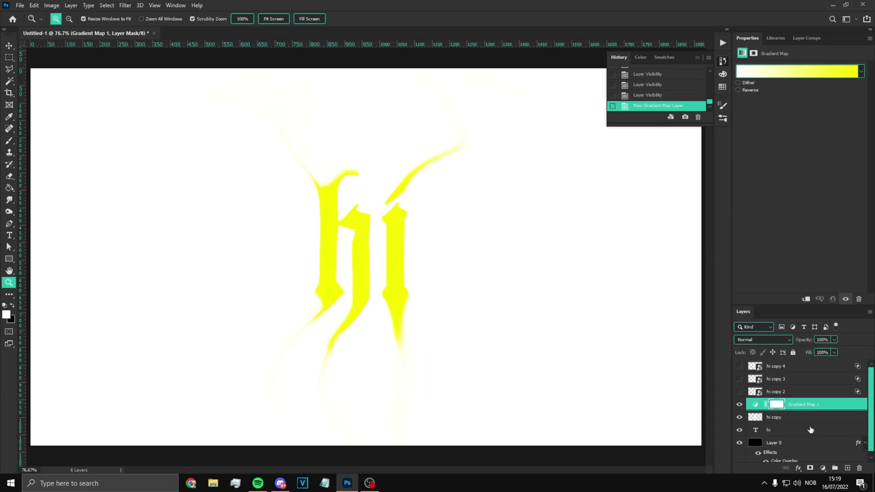
- Choose the black, red, yellow and white gradient preset for the Gradient Map
click(774, 68)
scroll(631, 183, down, 3)
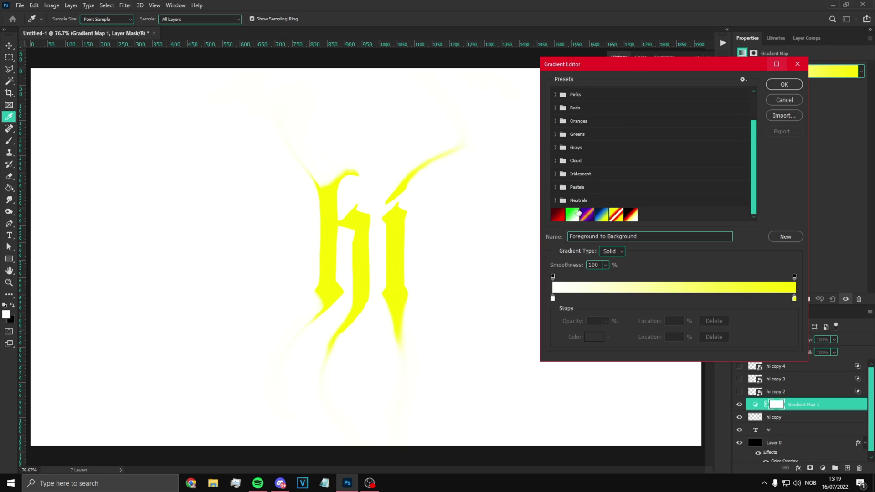
click(631, 214)
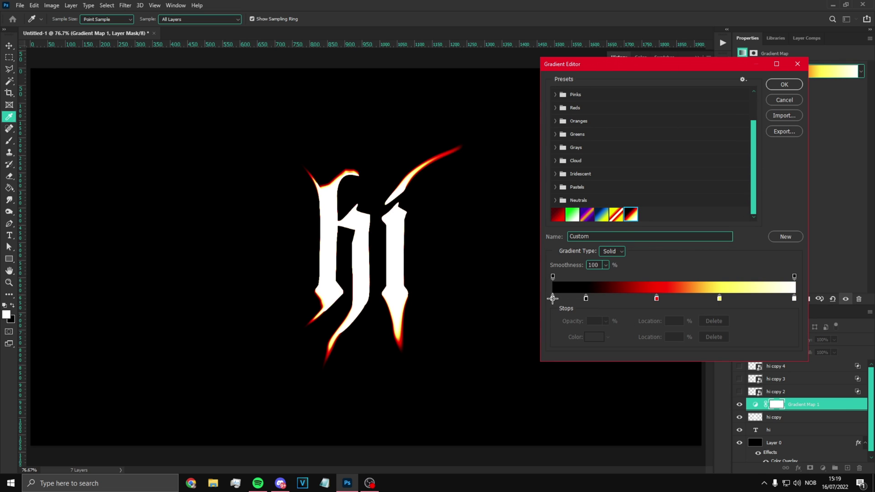
- Apply the black, red, yellow and white gradient and set the Gradient Map layer's blend mode to Color
click(585, 297)
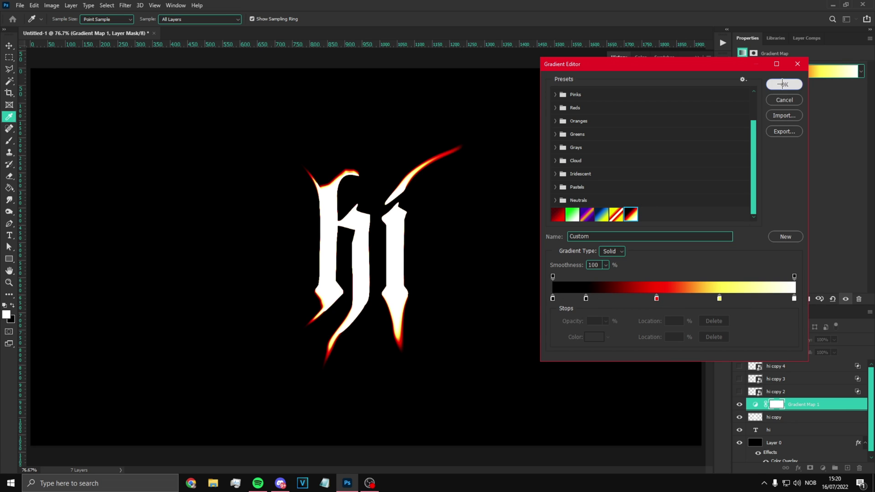
click(783, 85)
scroll(412, 220, down, 1)
scroll(405, 223, up, 3)
scroll(403, 225, down, 1)
click(756, 340)
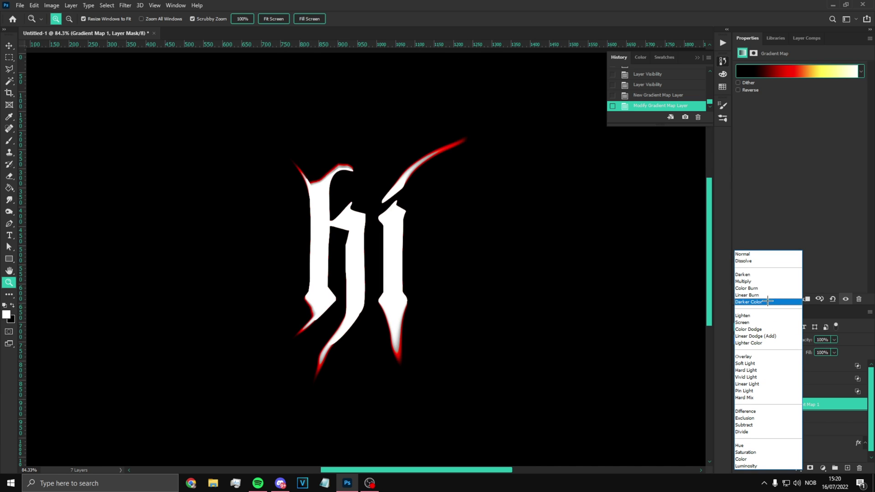
click(764, 458)
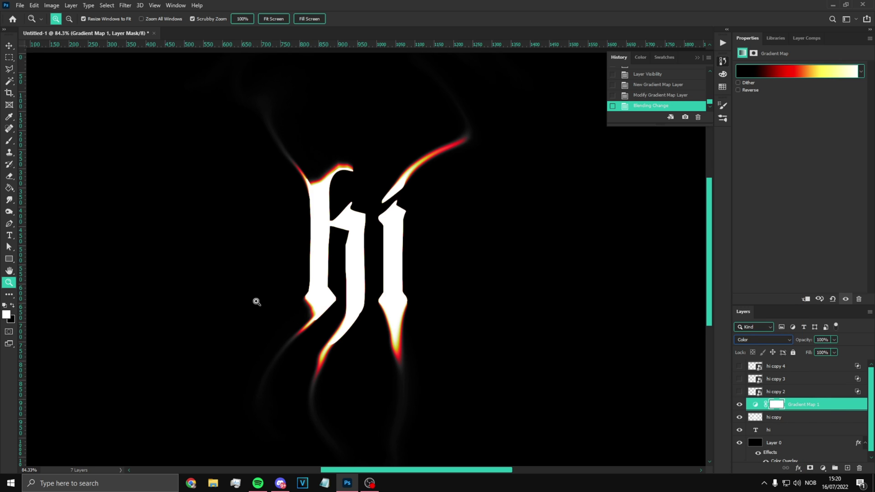
right_click(394, 285)
click(401, 289)
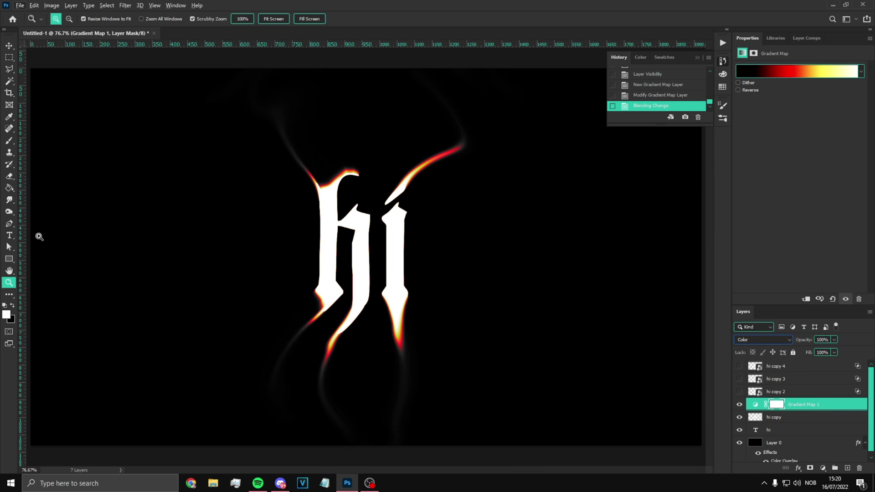
- Smudge the lower stroke ends and the upper tip of the "h" outward on the "hi copy" layer
click(9, 199)
mouse_move(283, 336)
mouse_down()
mouse_move(338, 394)
mouse_move(315, 398)
mouse_up()
key(ctrl+z)
click(773, 422)
key(ctrl+z)
mouse_move(323, 364)
mouse_down()
mouse_move(310, 392)
mouse_move(318, 418)
mouse_up()
key(ctrl+z)
drag(401, 350, 406, 390)
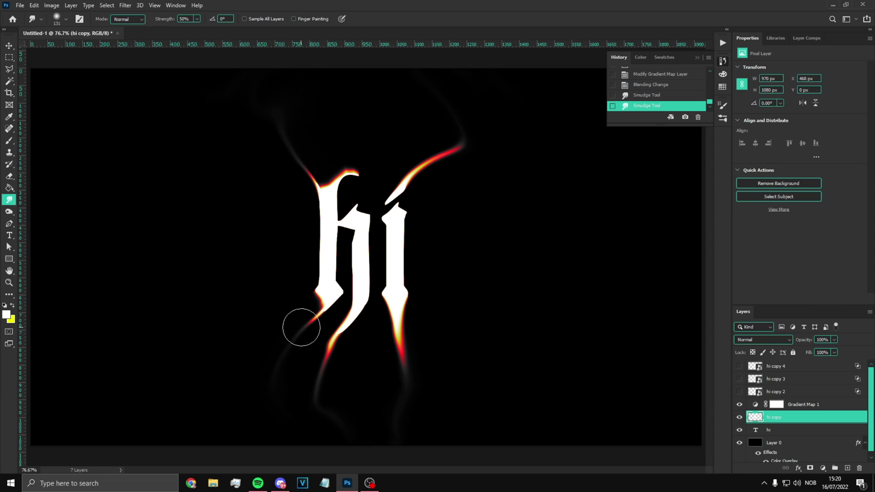
mouse_move(301, 327)
mouse_down()
mouse_move(287, 344)
mouse_move(299, 360)
mouse_up()
drag(319, 166, 283, 152)
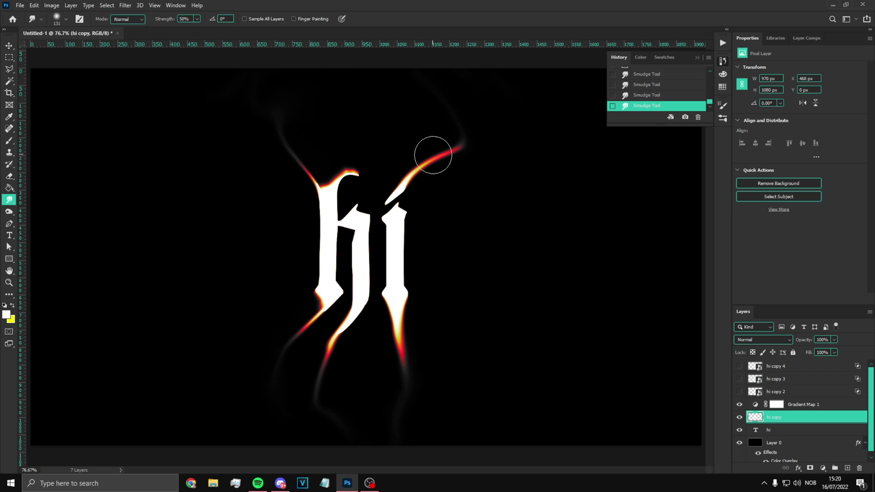
drag(433, 155, 461, 150)
key(ctrl+z)
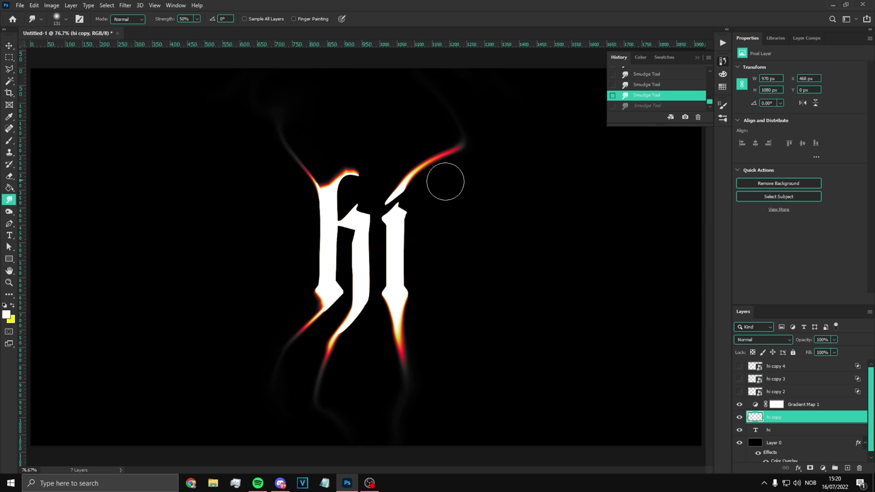
- Shift the red and yellow color stops of the Gradient Map 1 gradient slightly toward the black end
scroll(455, 221, down, 1)
scroll(455, 221, up, 2)
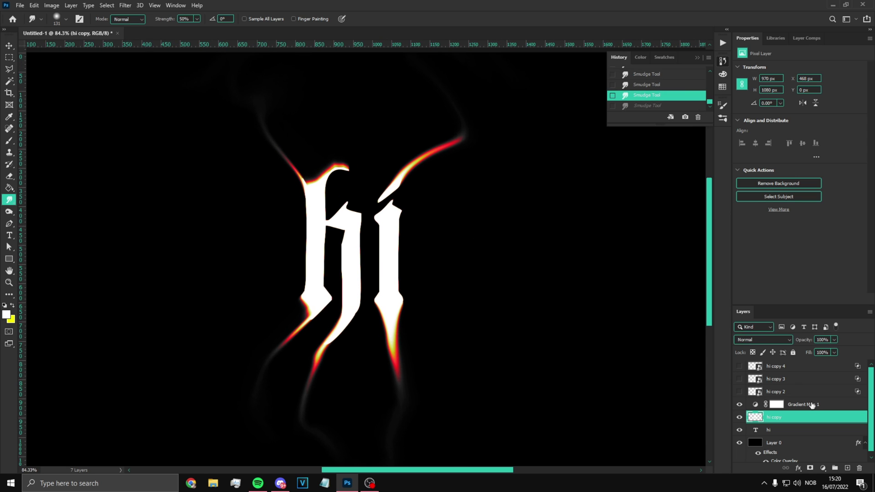
click(790, 406)
click(775, 71)
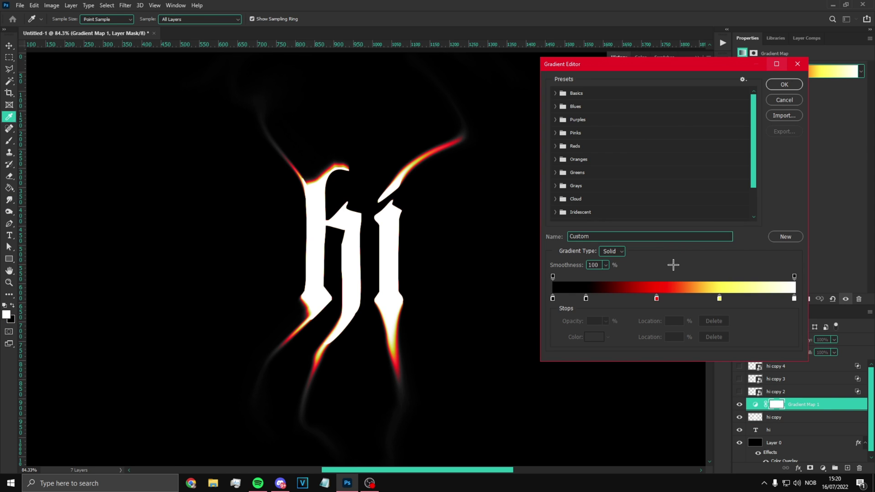
drag(656, 298, 649, 299)
drag(719, 299, 713, 298)
drag(792, 299, 771, 300)
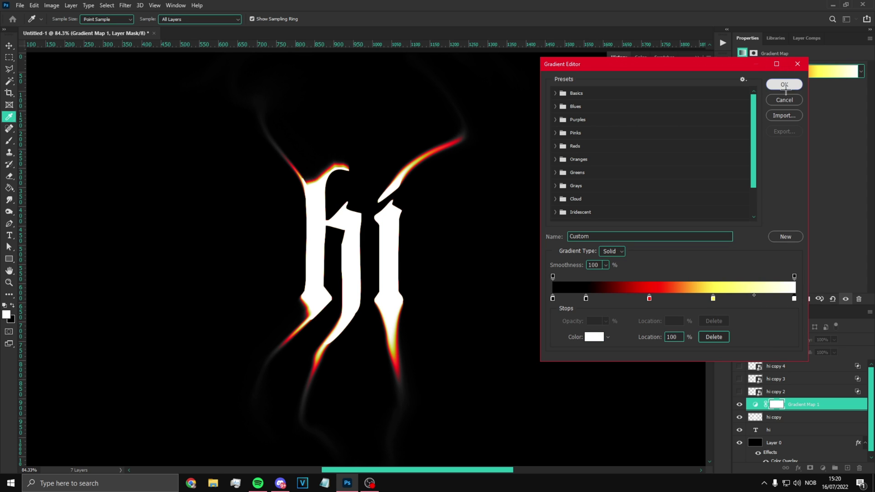
click(783, 84)
- Group the layers from Gradient Map 1 down to Layer 0, and merge a duplicate of that group into one layer
scroll(444, 252, down, 1)
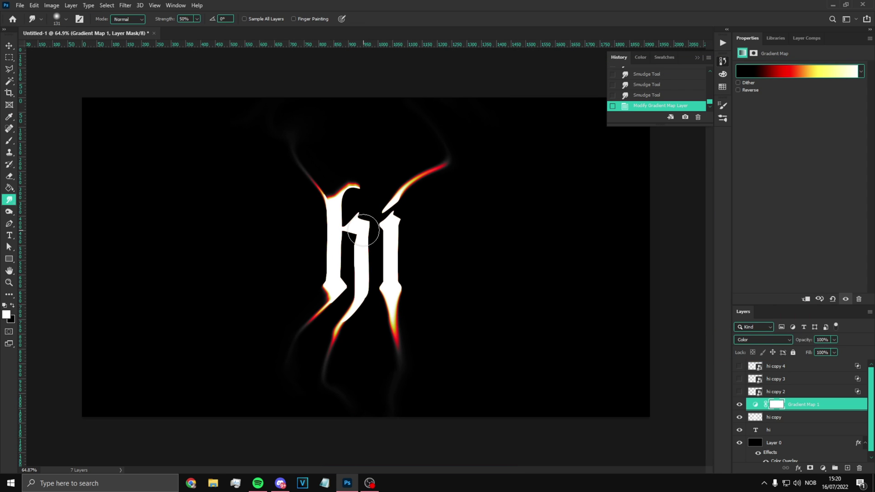
scroll(367, 259, up, 2)
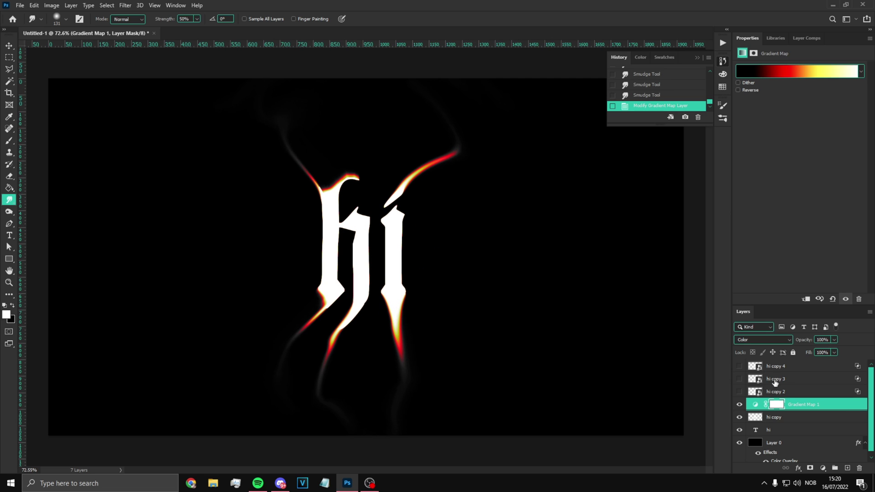
click(786, 367)
click(802, 394)
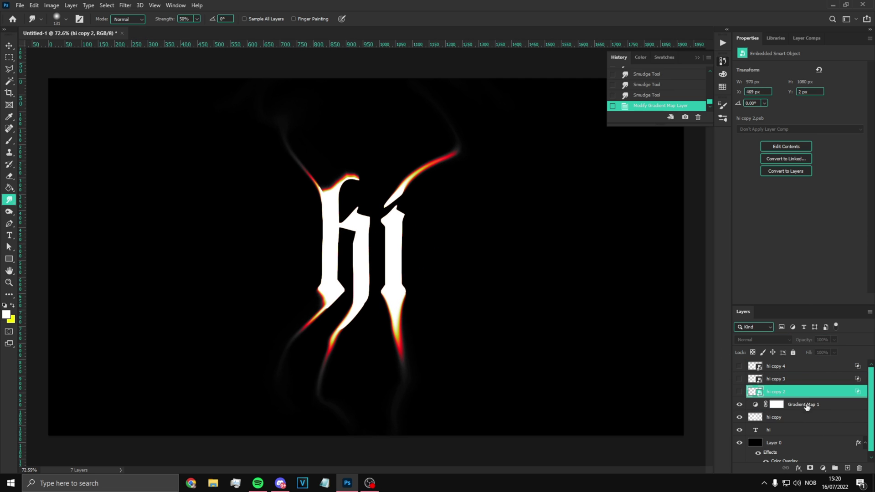
click(807, 407)
scroll(797, 420, down, 1)
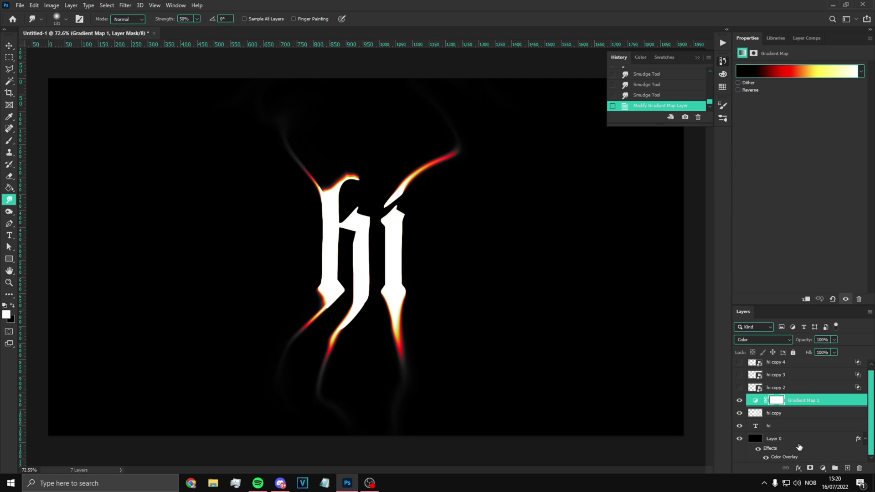
shift+click(797, 440)
click(834, 468)
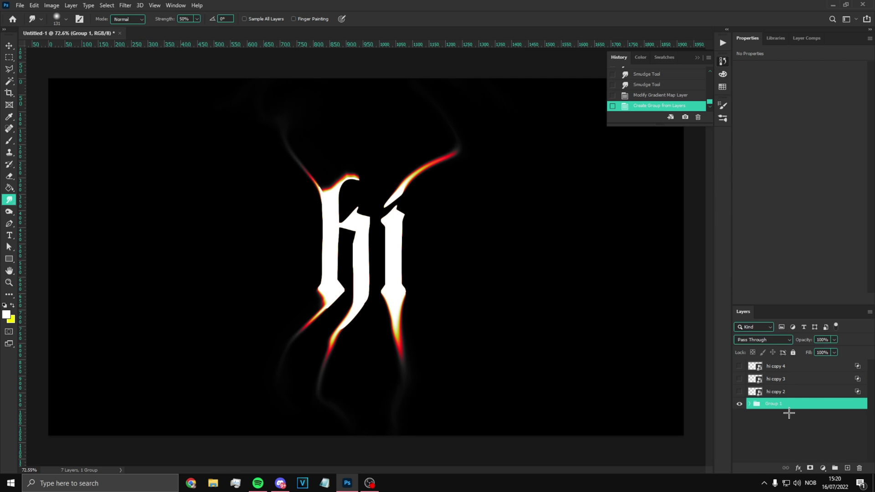
key(ctrl+j)
key(ctrl+e)
- Delete the hidden layers "hi copy 2", "hi copy 3" and "hi copy 4"
click(795, 392)
key(Delete)
click(787, 380)
key(Delete)
click(783, 368)
key(Delete)
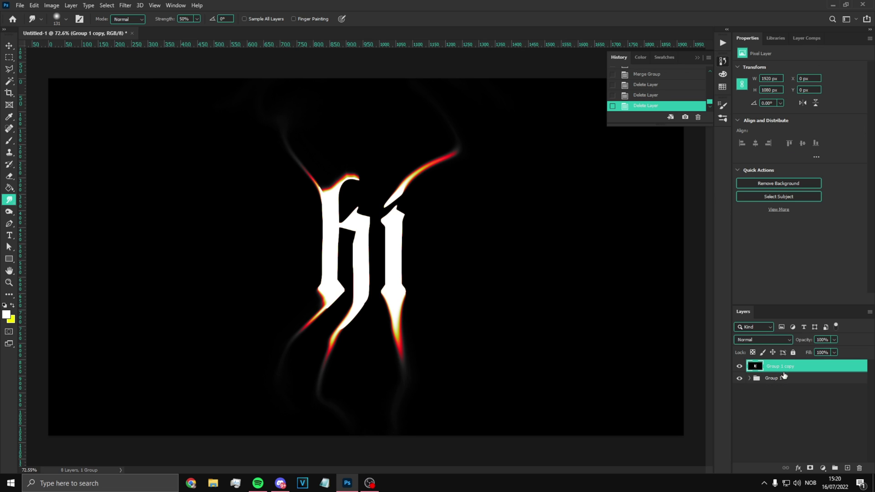
- Apply an Add Noise filter to the merged "Group 1 copy" layer for a subtle grain
click(822, 468)
click(135, 10)
click(125, 6)
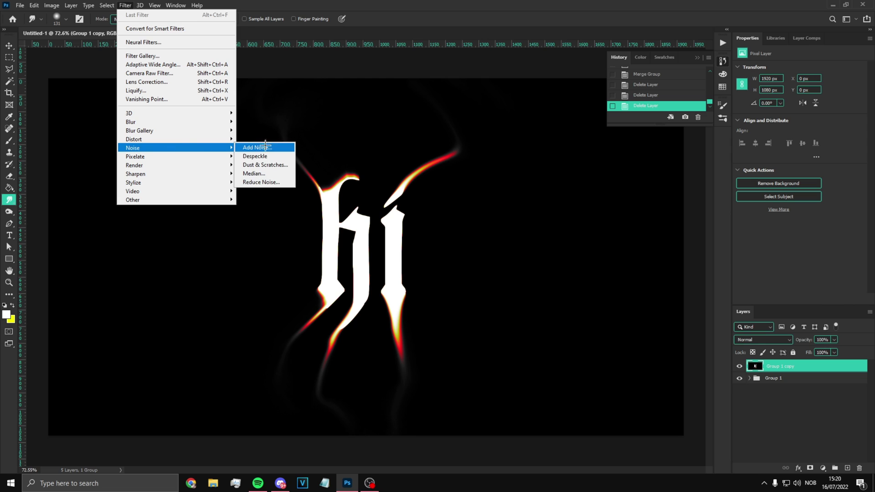
click(258, 147)
drag(396, 81, 575, 114)
drag(576, 256, 556, 254)
click(660, 131)
scroll(379, 243, down, 1)
scroll(378, 244, up, 1)
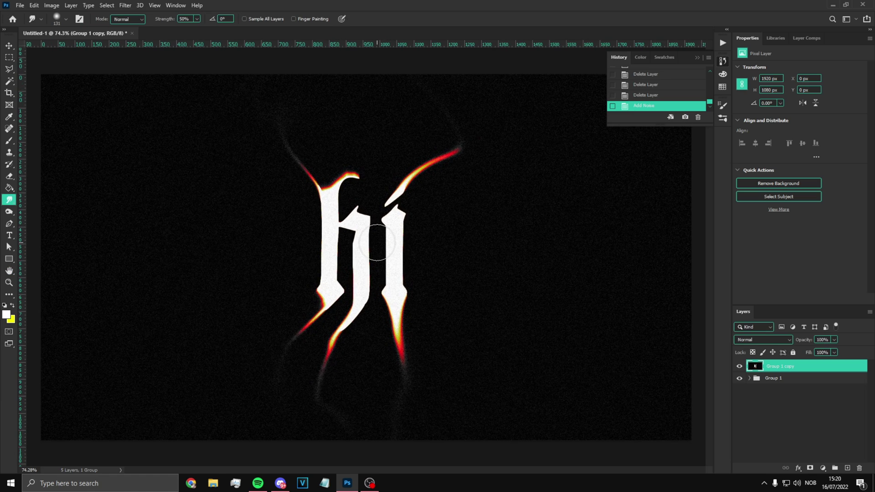
- In the Camera Raw Filter, set Temperature +27, Exposure +0.35, Contrast +5, Highlights +12, Shadows -3 and Whites -14
click(125, 5)
click(164, 82)
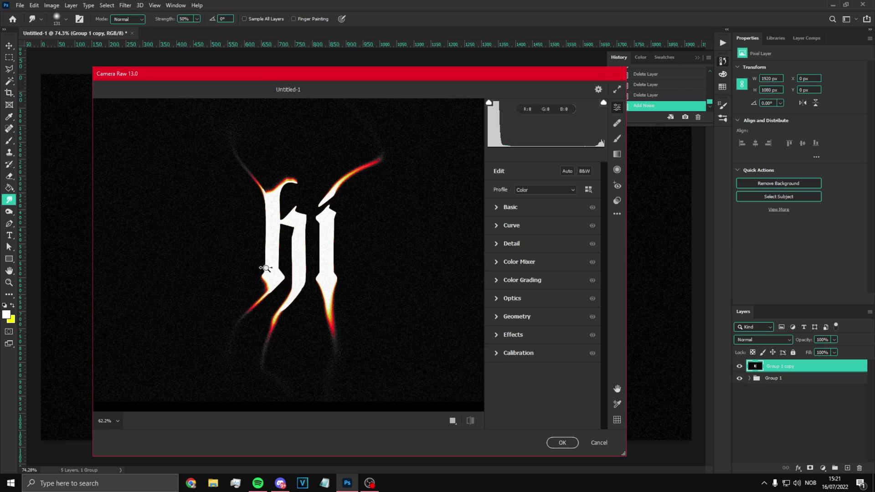
click(497, 208)
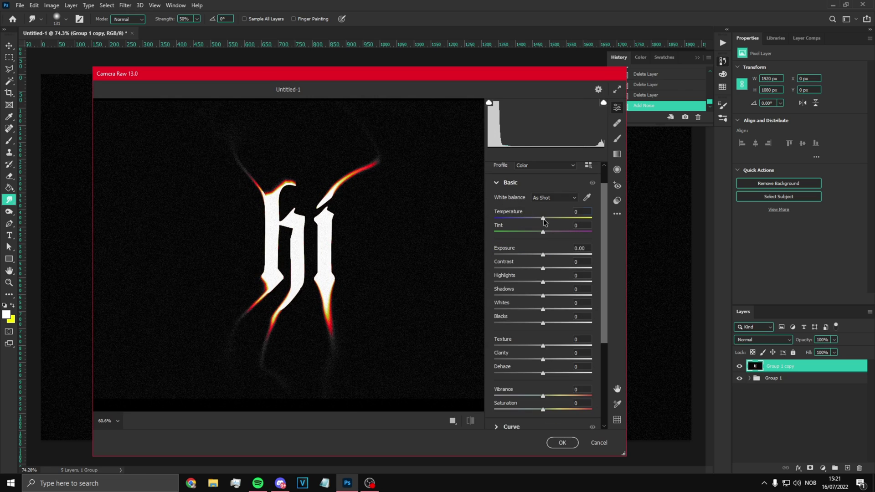
mouse_move(544, 218)
mouse_down()
mouse_move(565, 218)
mouse_move(554, 217)
mouse_up()
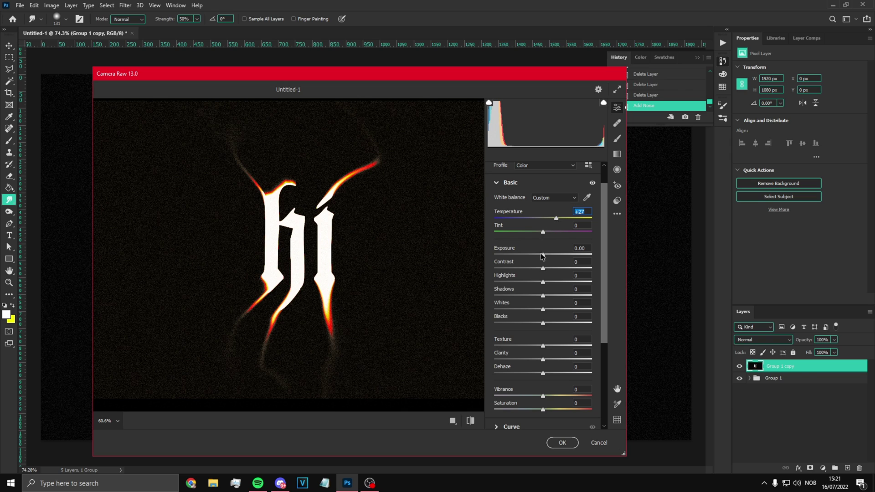
drag(542, 256, 542, 295)
click(543, 295)
- Set Texture to -100, Clarity to +1 and Vibrance to +21, and apply the Camera Raw Filter
drag(543, 345, 458, 352)
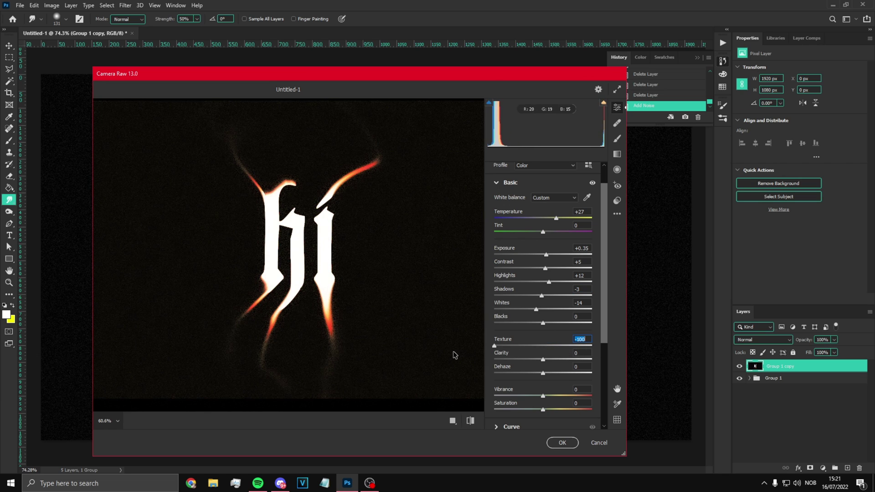
drag(542, 359, 444, 362)
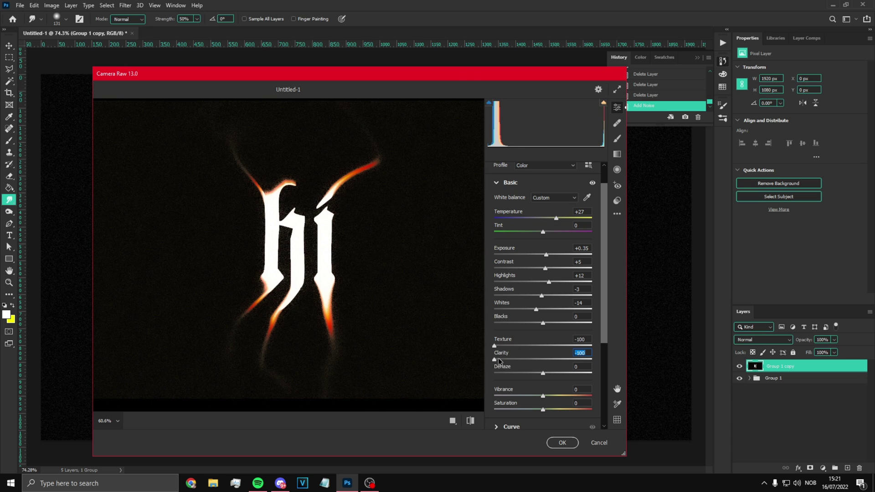
drag(498, 357, 542, 365)
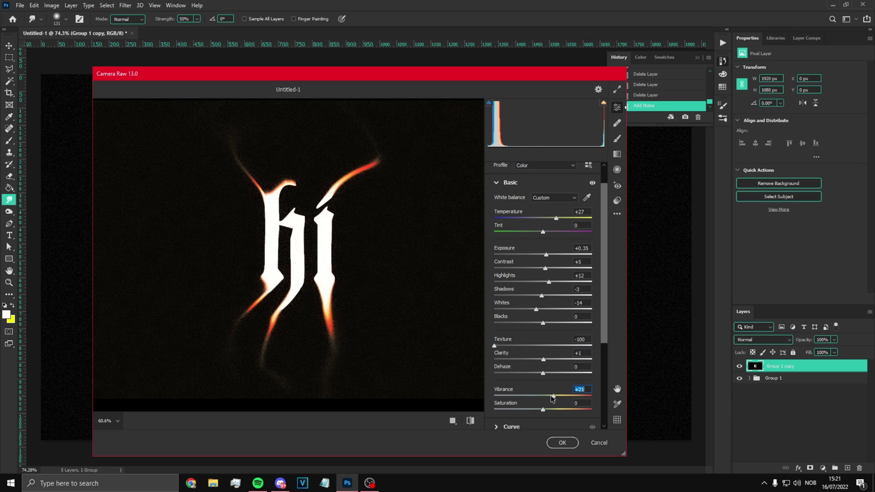
click(562, 443)
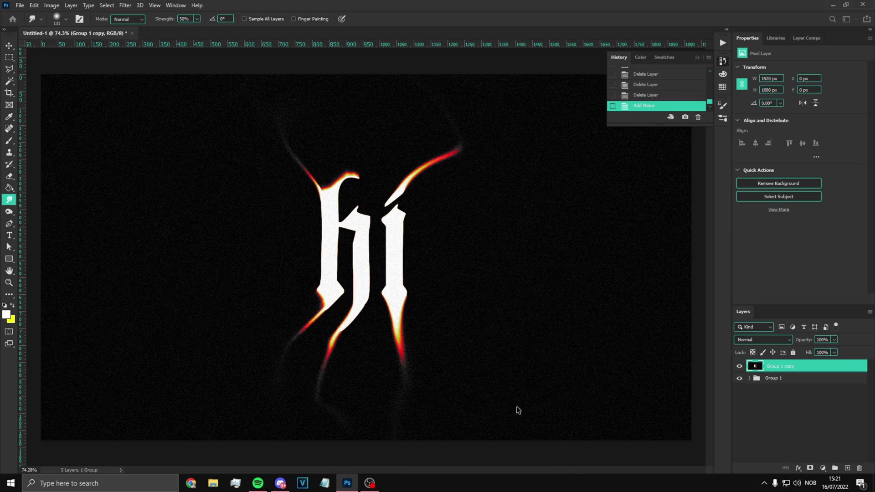
scroll(434, 348, down, 4)
scroll(430, 344, up, 4)
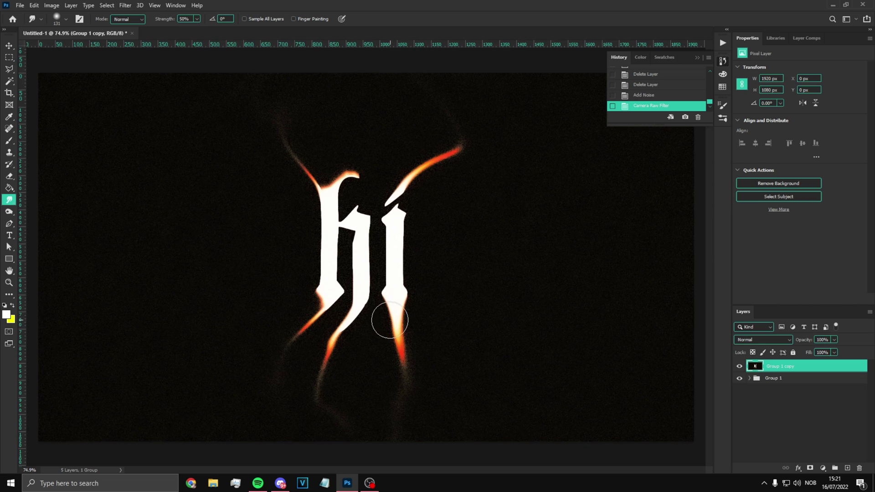
- Switch to File Explorer, view Logo.png enlarged as an example of the effect, and close the image
click(213, 482)
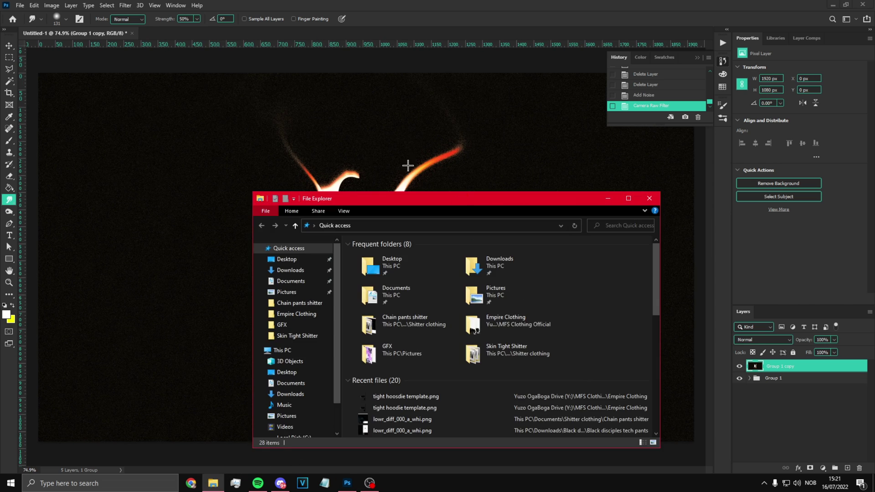
drag(456, 199, 874, 164)
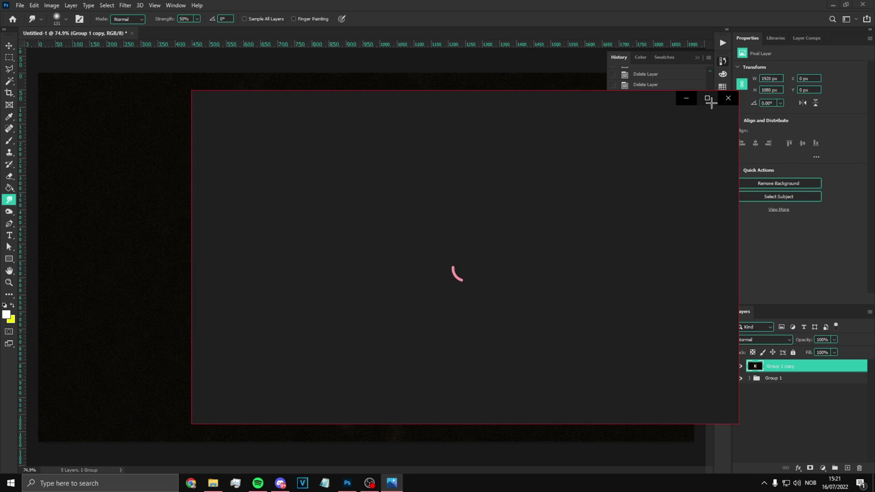
click(710, 101)
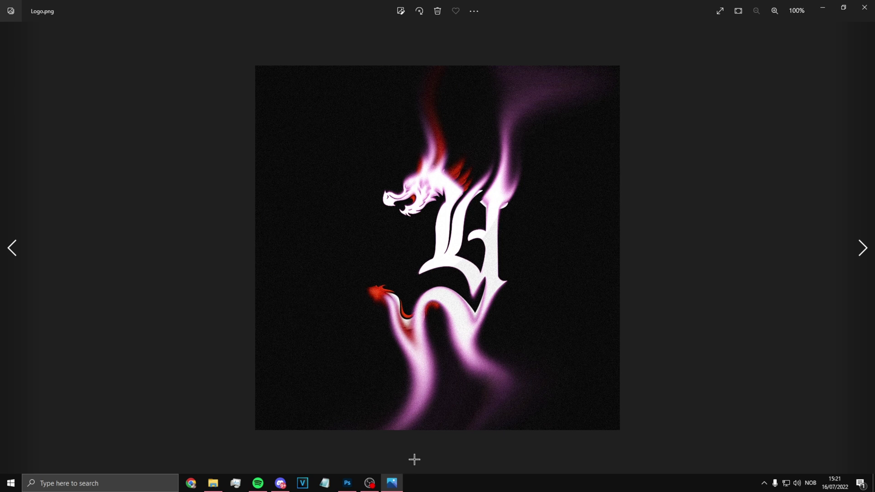
click(863, 6)
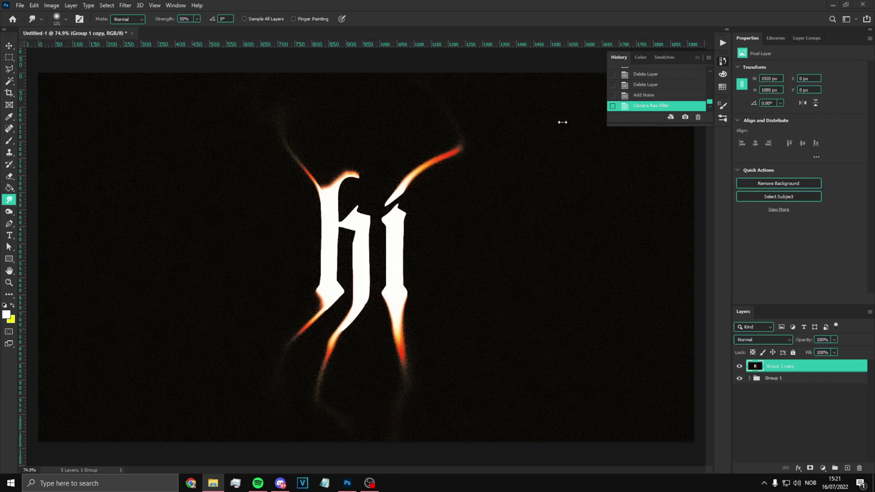